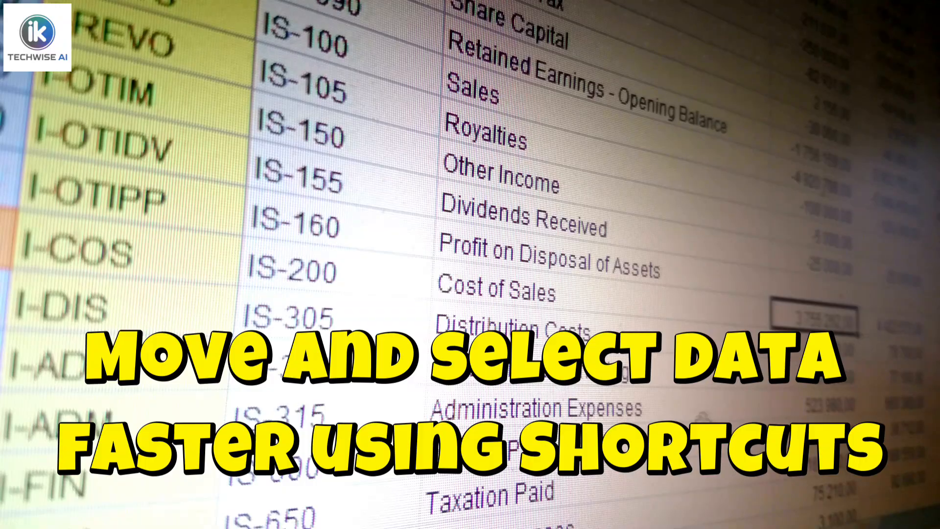
# Select the Taxation Paid cell and its 167 290.00 amount, scrolling down the sheet
pyautogui.click(664, 490)
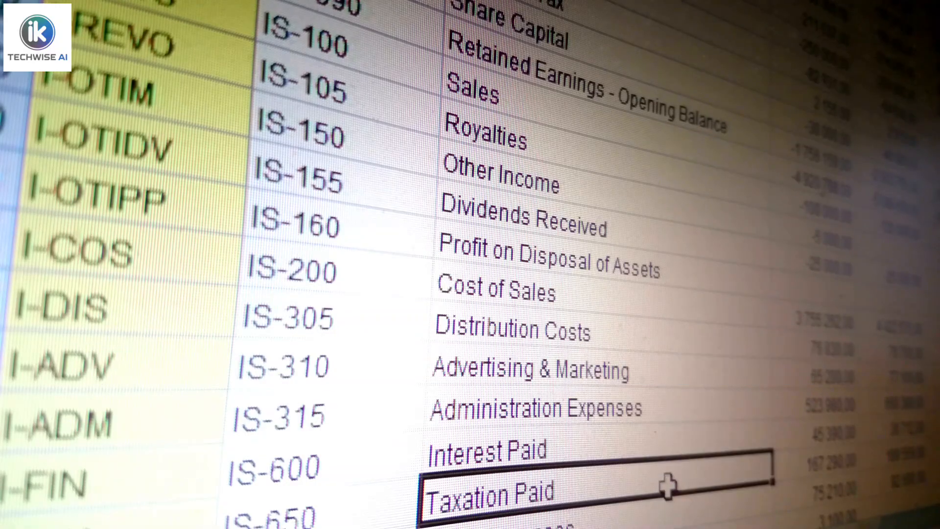
pyautogui.scroll(-1, 686, 435)
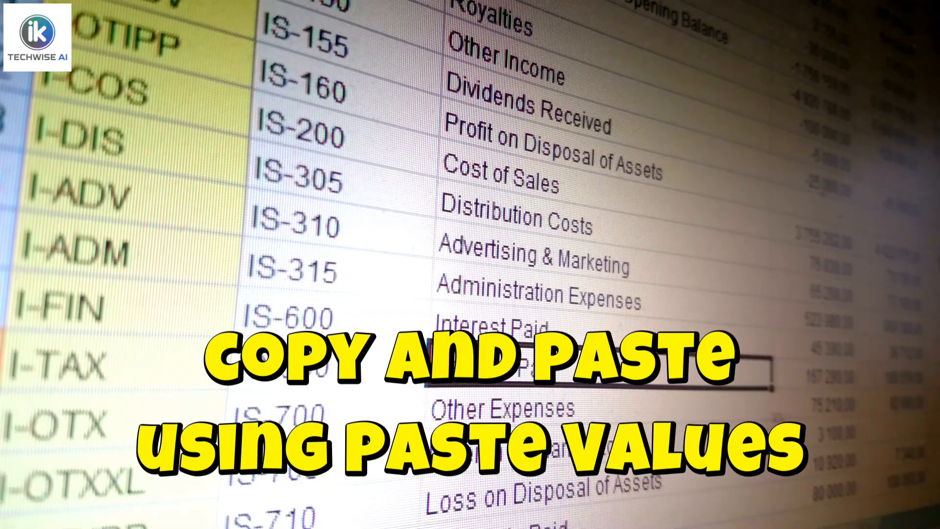
pyautogui.click(814, 381)
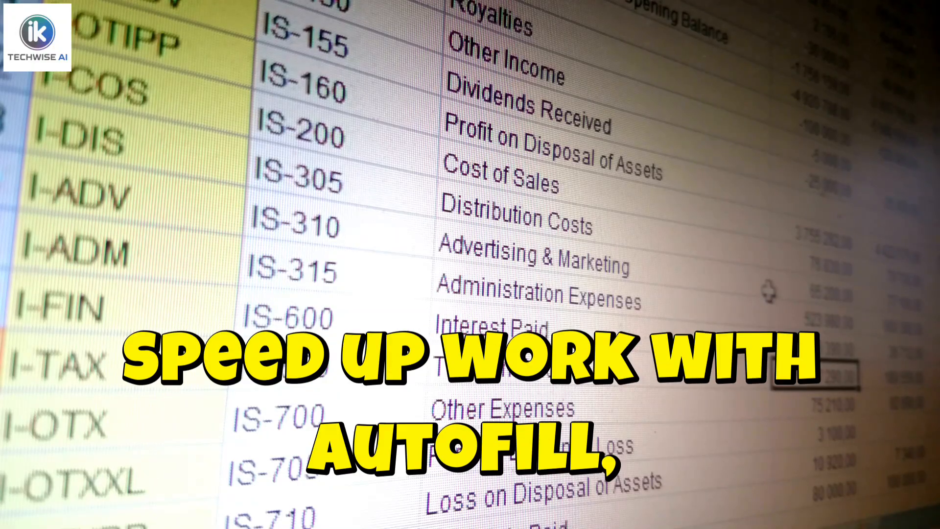
pyautogui.scroll(-1, 768, 292)
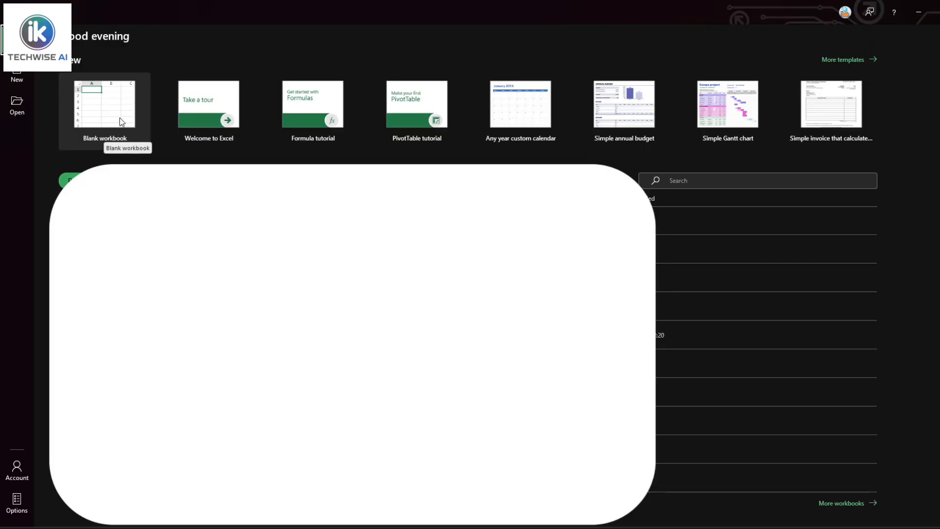
# Create a blank workbook, rename Sheet1 to Emp_List, and begin typing EMP-ID in A1
pyautogui.click(106, 138)
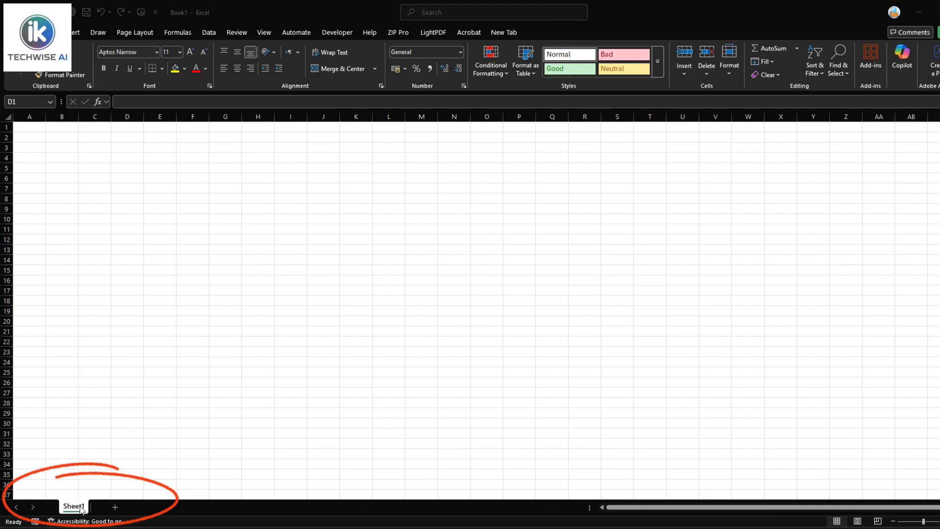
pyautogui.doubleClick(82, 510)
pyautogui.doubleClick(82, 509)
pyautogui.write('E')
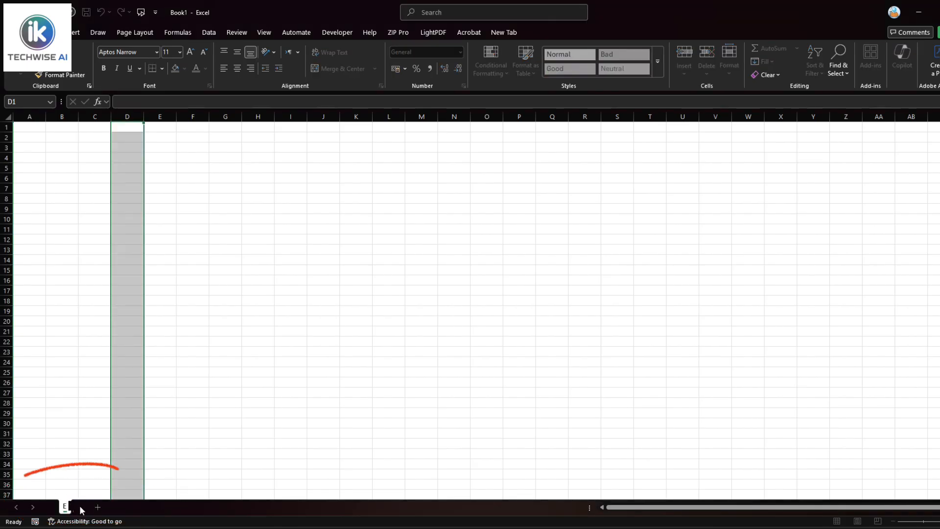
pyautogui.write('mp_List')
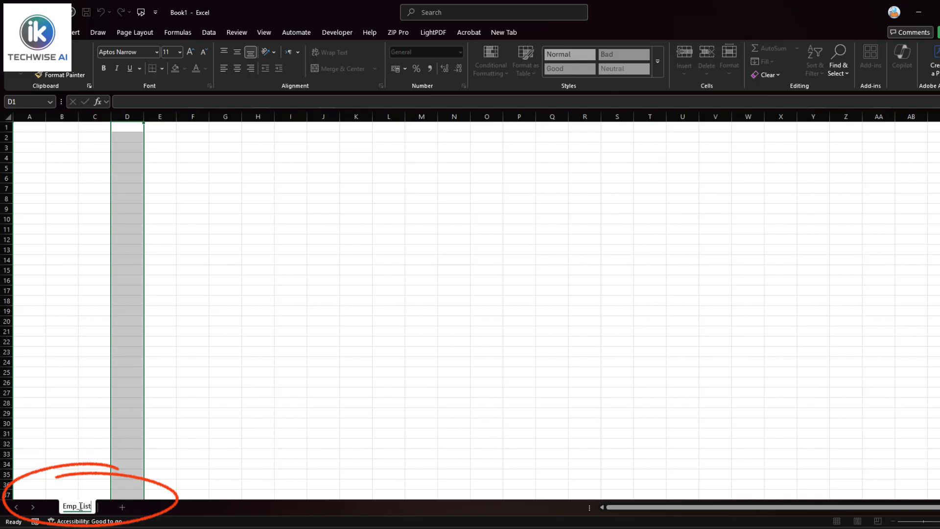
pyautogui.click(198, 385)
pyautogui.click(34, 126)
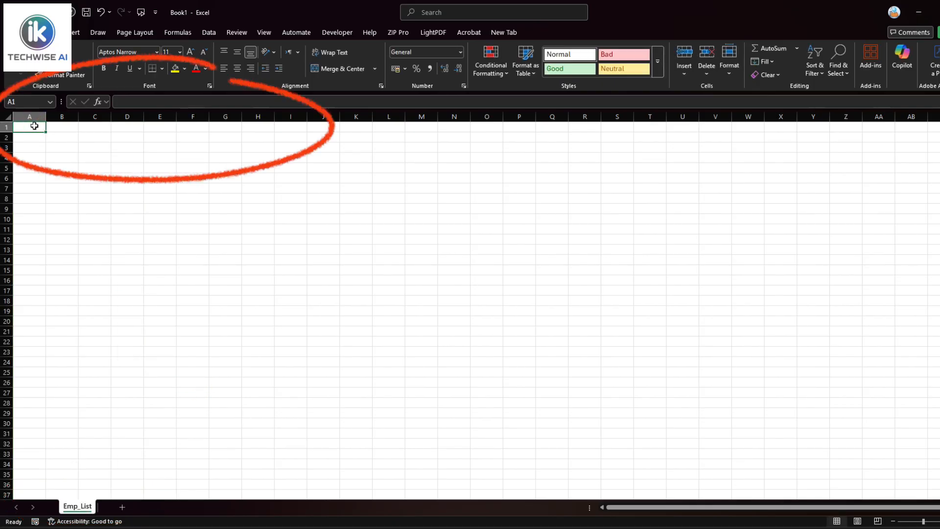
pyautogui.write('EMP-ID')
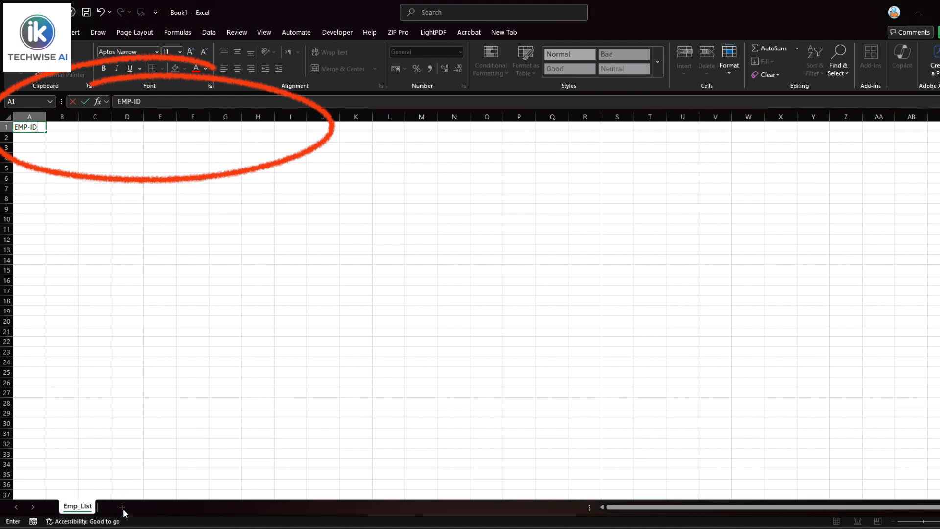
# Enter headers Full Name, Email, Phone, Department, Location, Join Date, Salary and Status in B1:I1
pyautogui.click(66, 125)
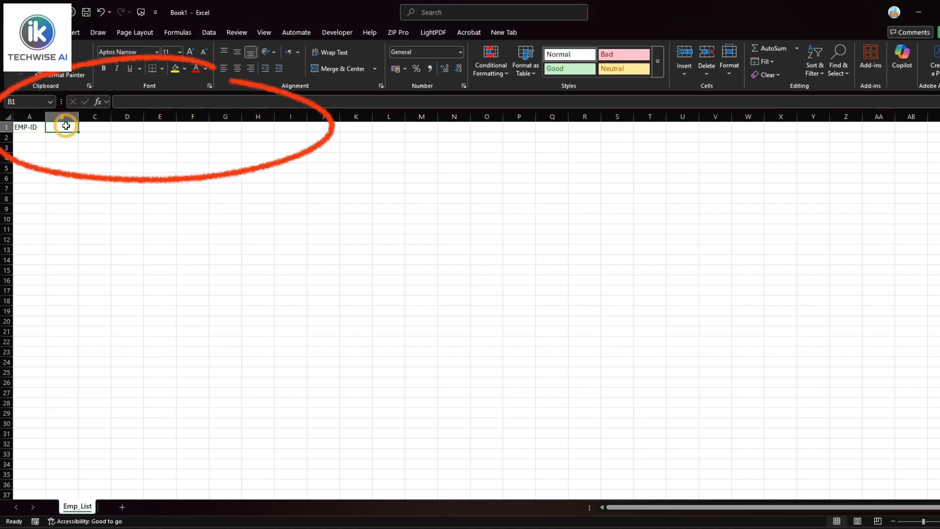
pyautogui.write('Full Name')
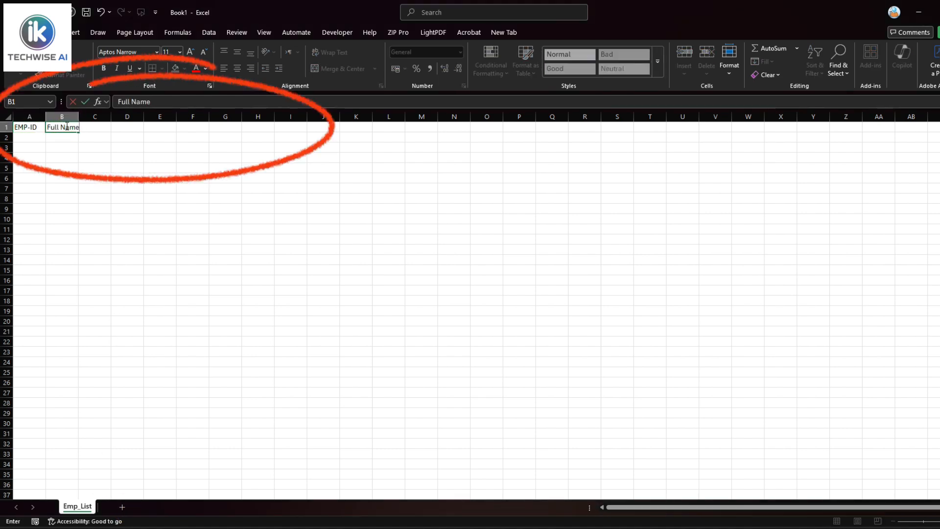
pyautogui.press('Tab')
pyautogui.write('Em')
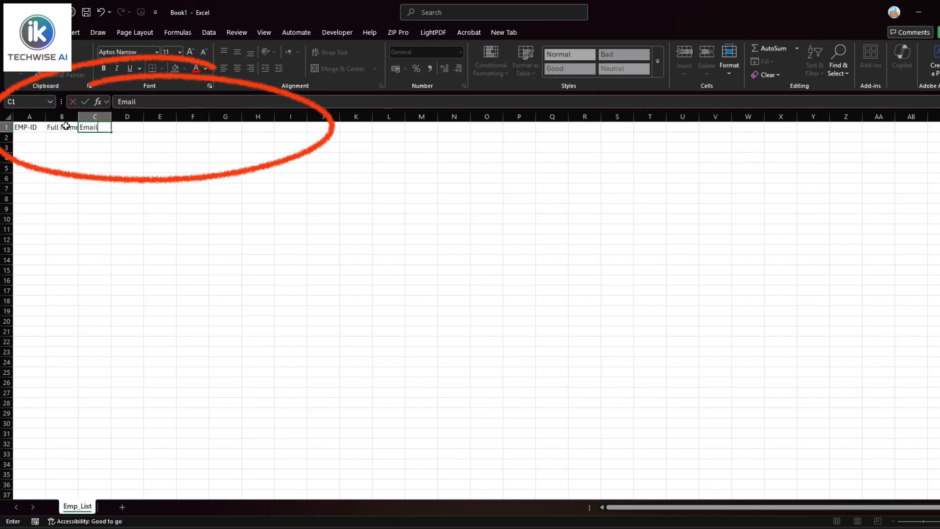
pyautogui.press('Tab')
pyautogui.write('Ph')
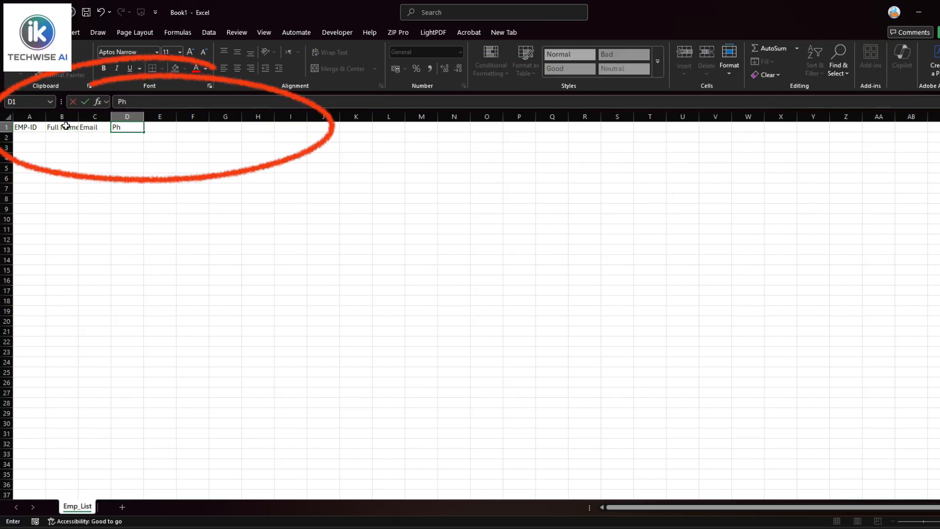
pyautogui.write('one')
pyautogui.press('Tab')
pyautogui.write('Department')
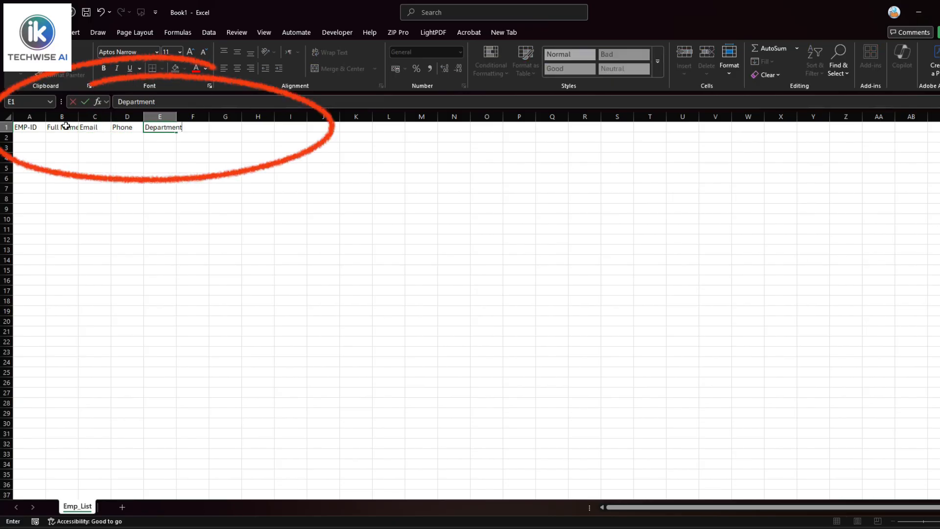
pyautogui.press('Tab')
pyautogui.write('Location')
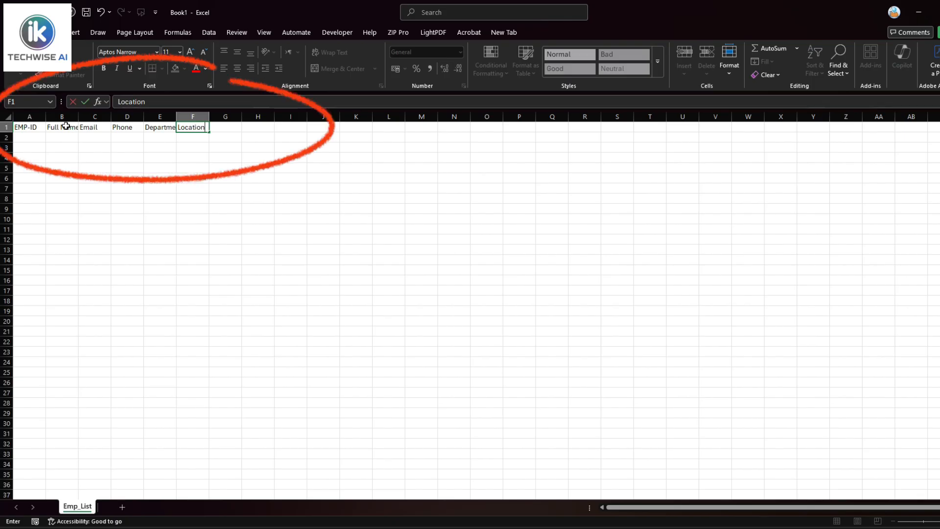
pyautogui.press('Tab')
pyautogui.write('Join Date')
pyautogui.press('Tab')
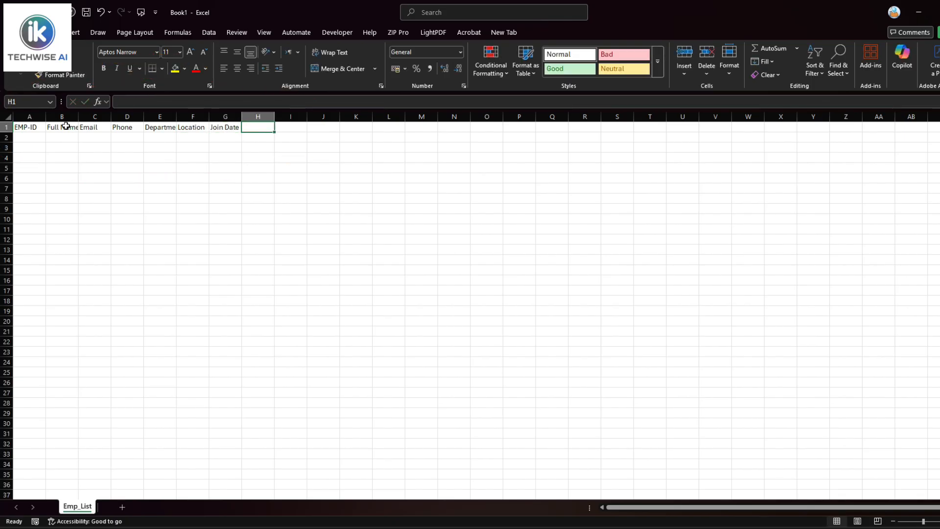
pyautogui.write('Salary')
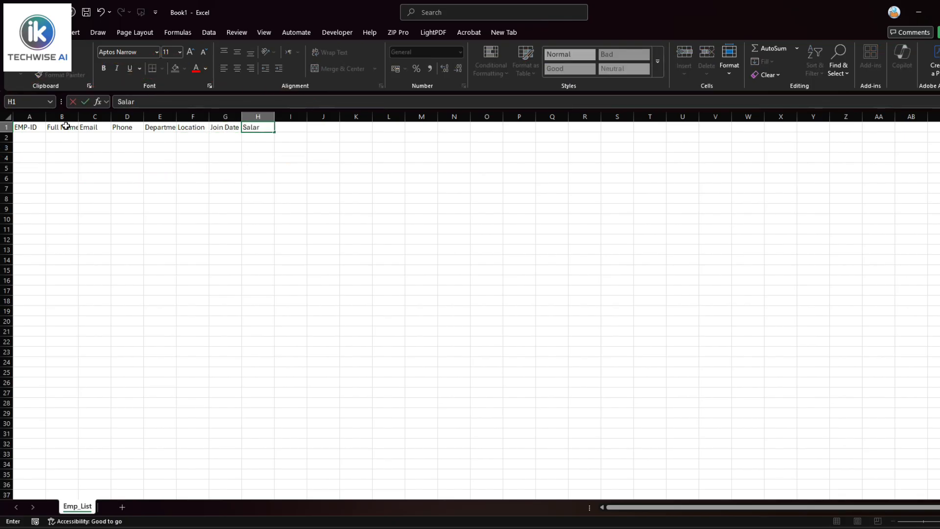
pyautogui.press('Tab')
pyautogui.write('Status')
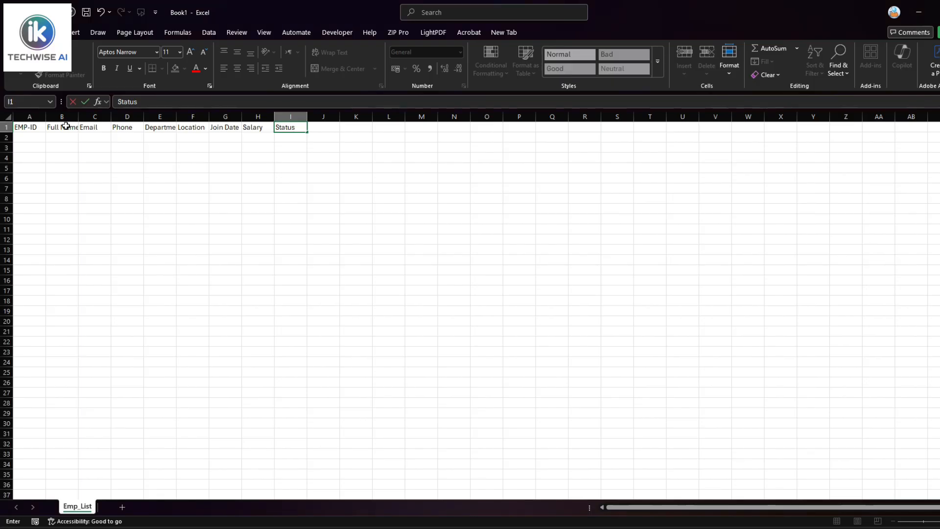
pyautogui.click(32, 128)
# Jump to B1 via the Name Box, then move through C1, D1, I1 and down to I2
pyautogui.click(20, 101)
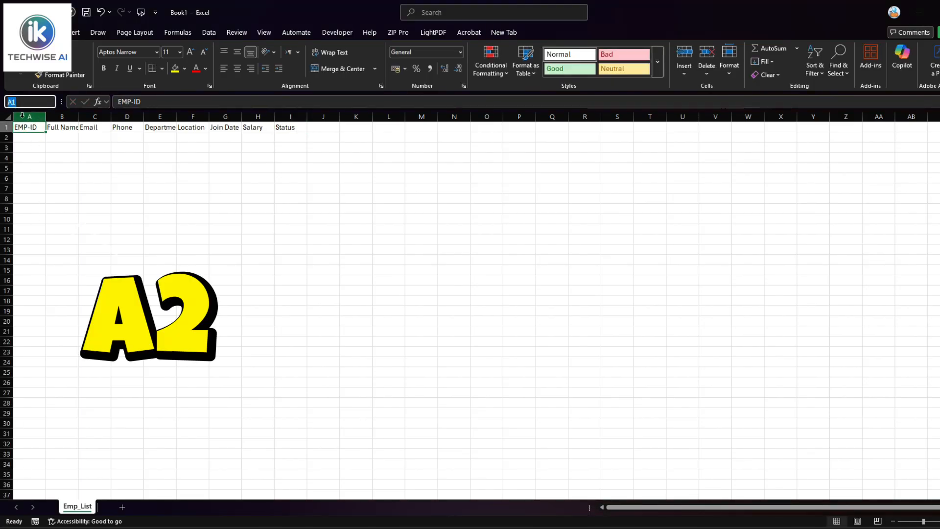
pyautogui.write('B1')
pyautogui.press('Return')
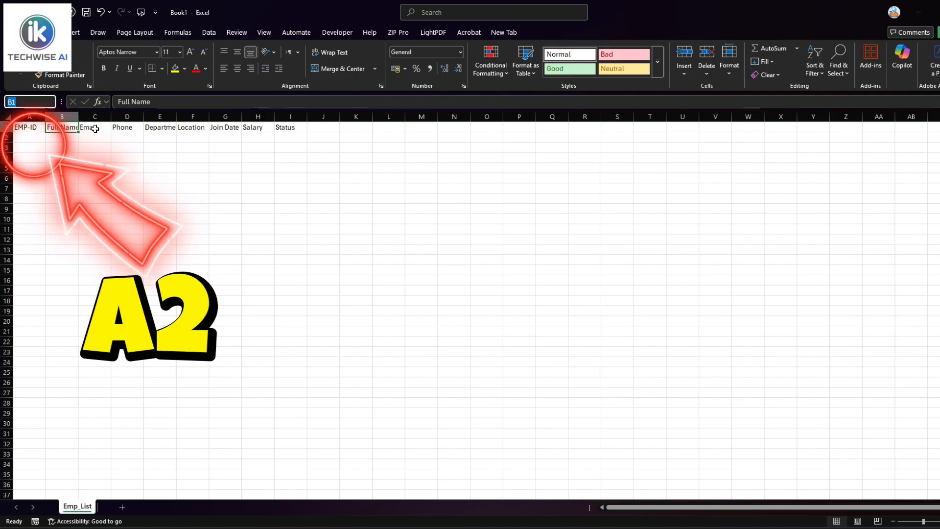
pyautogui.click(94, 127)
pyautogui.click(122, 127)
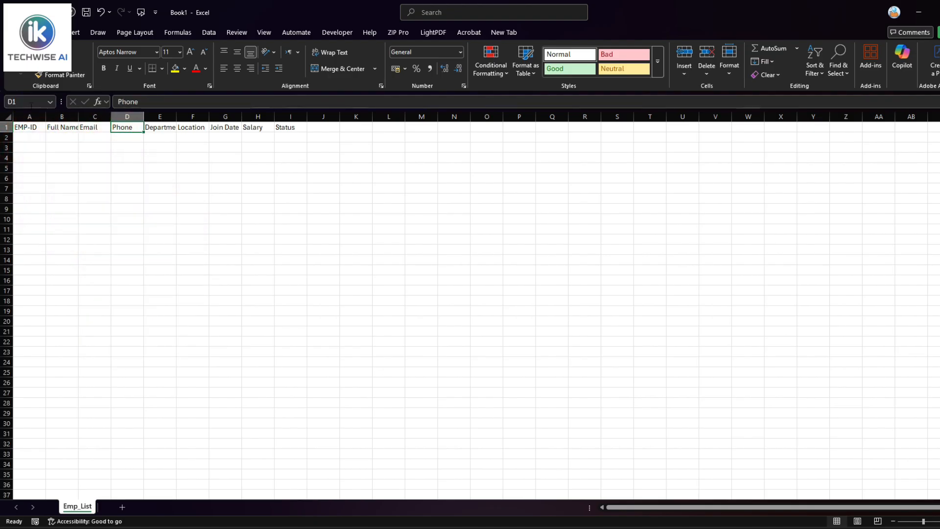
pyautogui.click(298, 126)
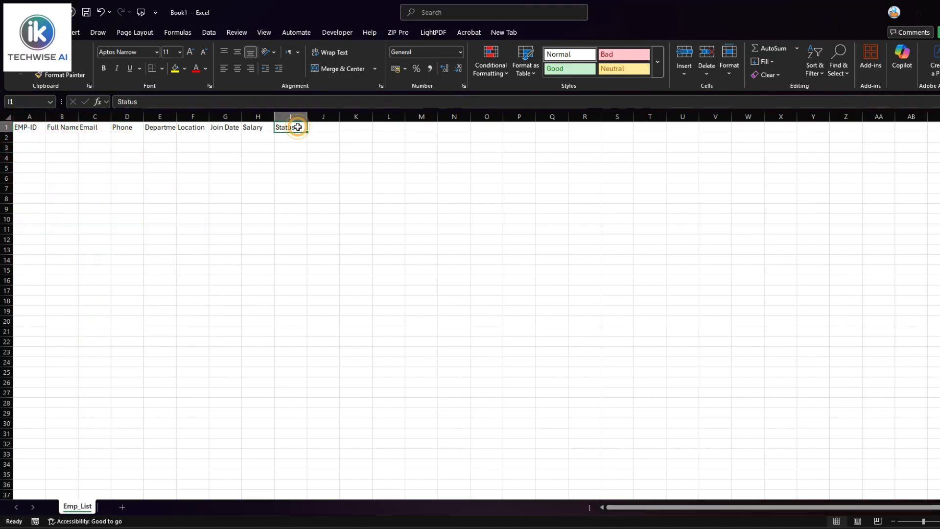
pyautogui.press('Return')
pyautogui.click(26, 138)
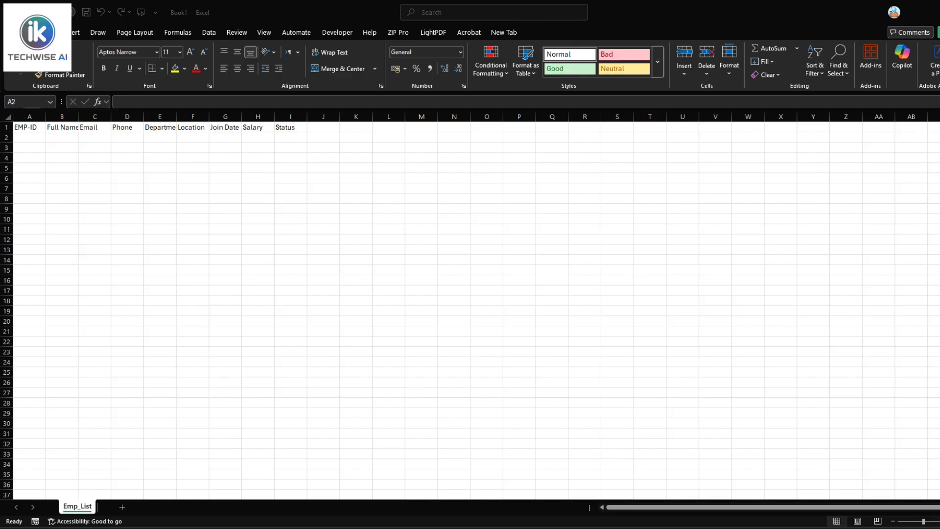
# Enter employee ID E001 in A2 and the employee's full name in B2
pyautogui.click(27, 137)
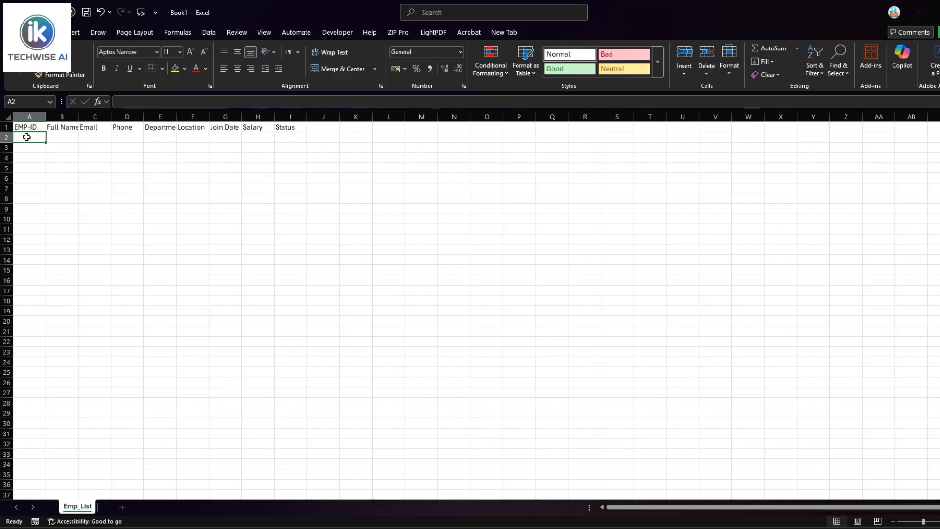
pyautogui.write('E001')
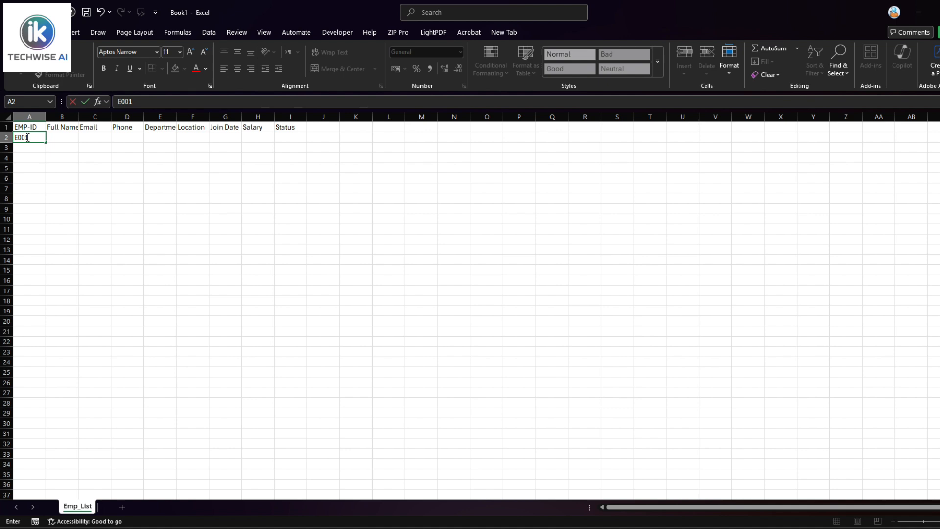
pyautogui.press('Tab')
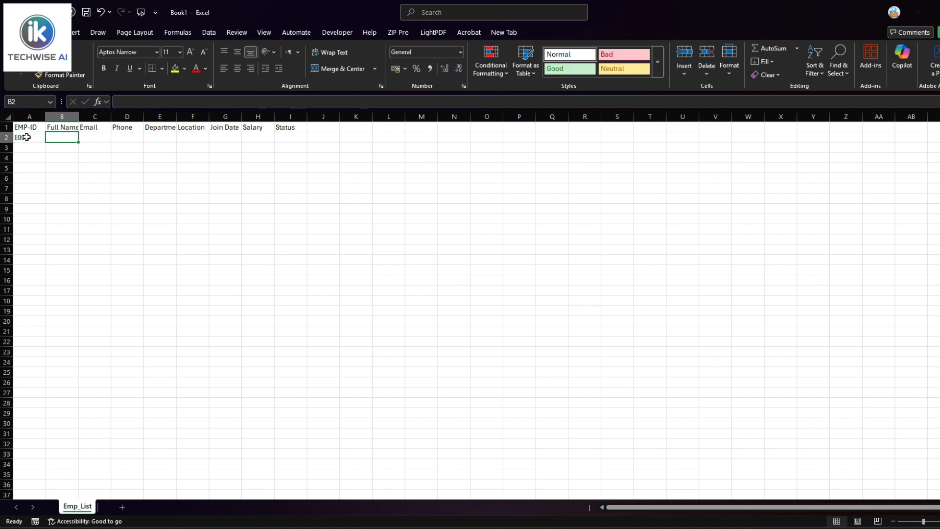
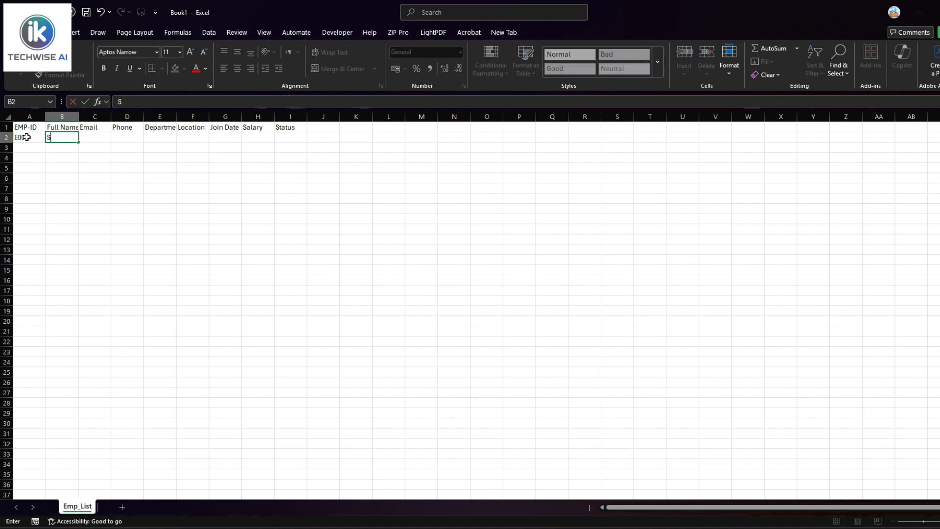
pyautogui.press('Tab')
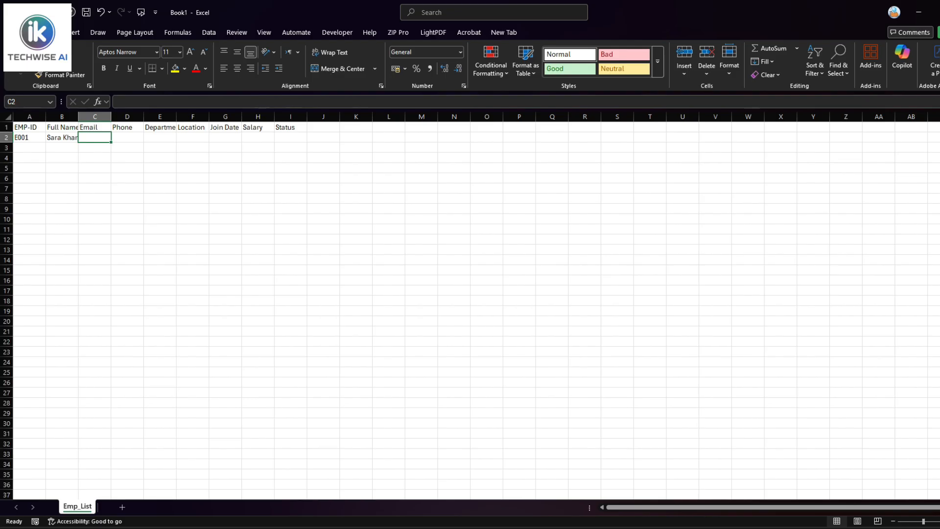
# Fill C2 with the employee's e-mail address and D2 with their phone number
pyautogui.hotkey('alt', 'Tab')
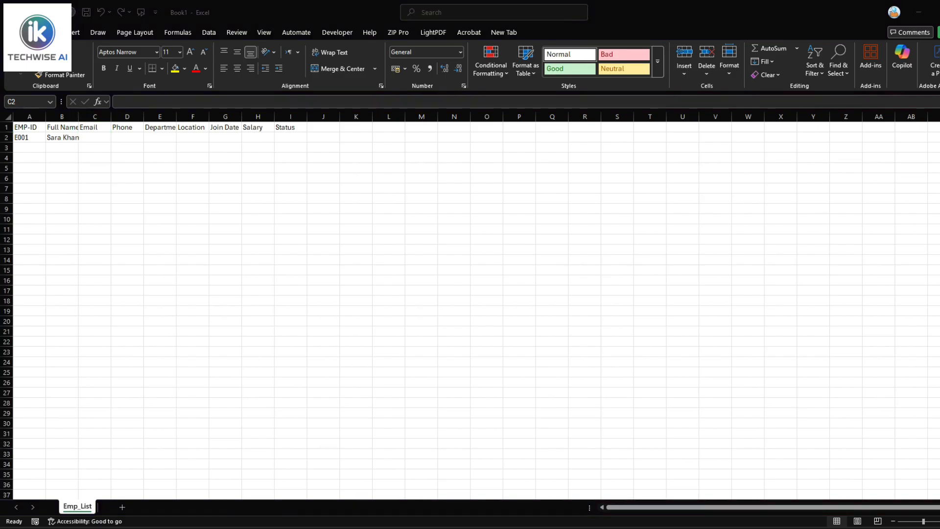
pyautogui.click(100, 138)
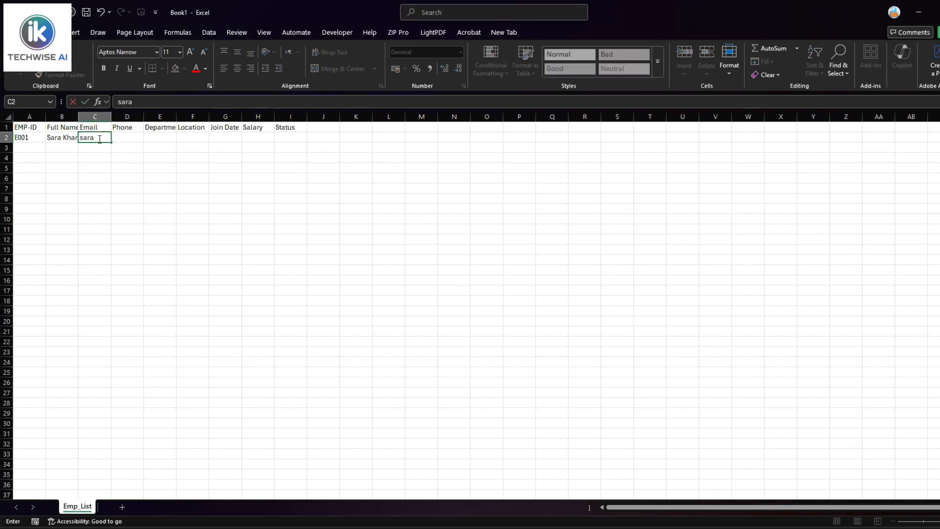
pyautogui.press('Tab')
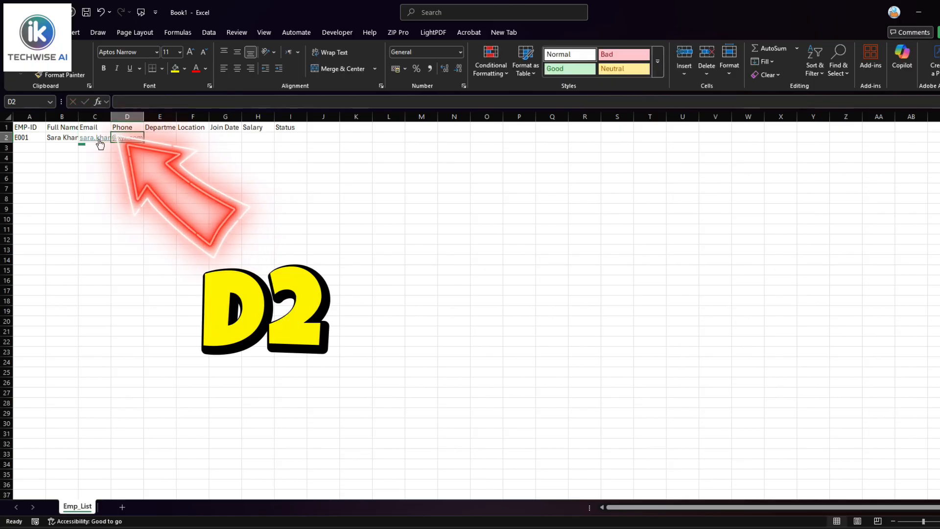
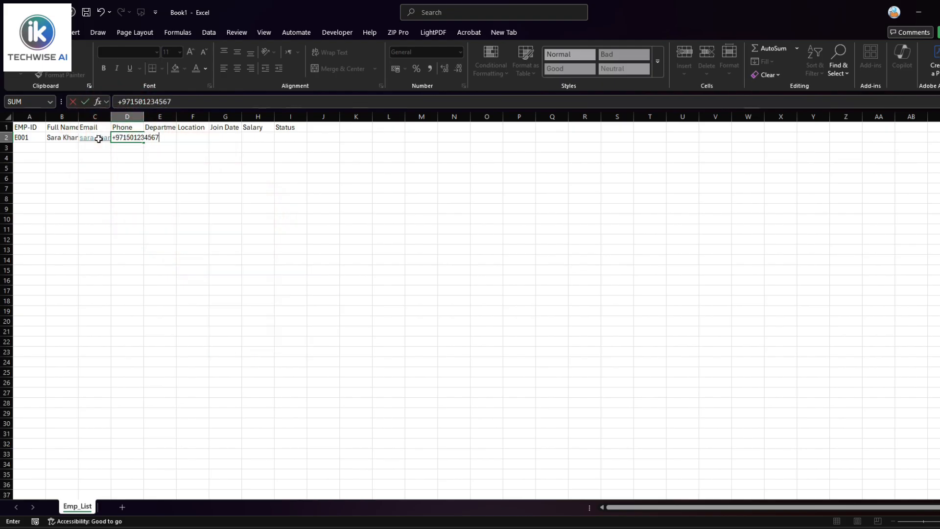
pyautogui.press('Tab')
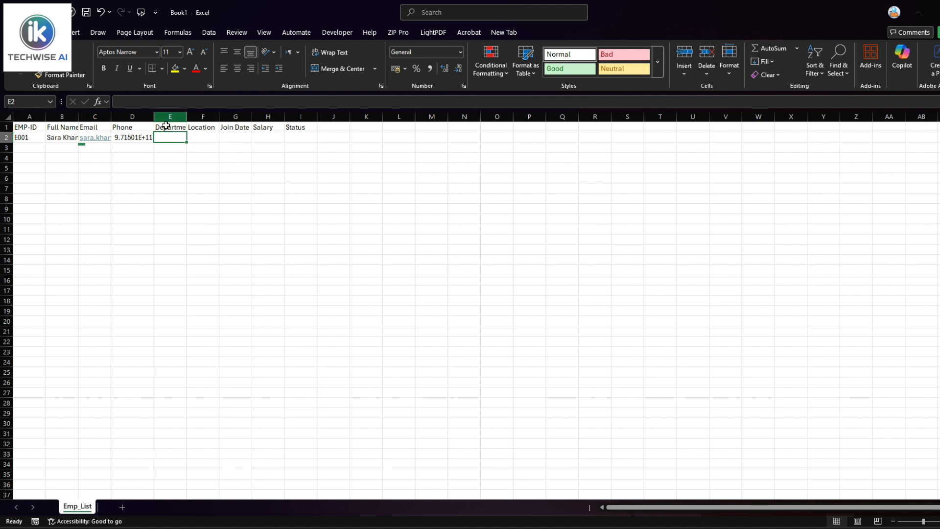
# Widen column D and enter HR, Abu Dhabi, 01/31/2026, 8000 and Active in E2:I2
pyautogui.moveTo(156, 118); pyautogui.dragTo(168, 117)
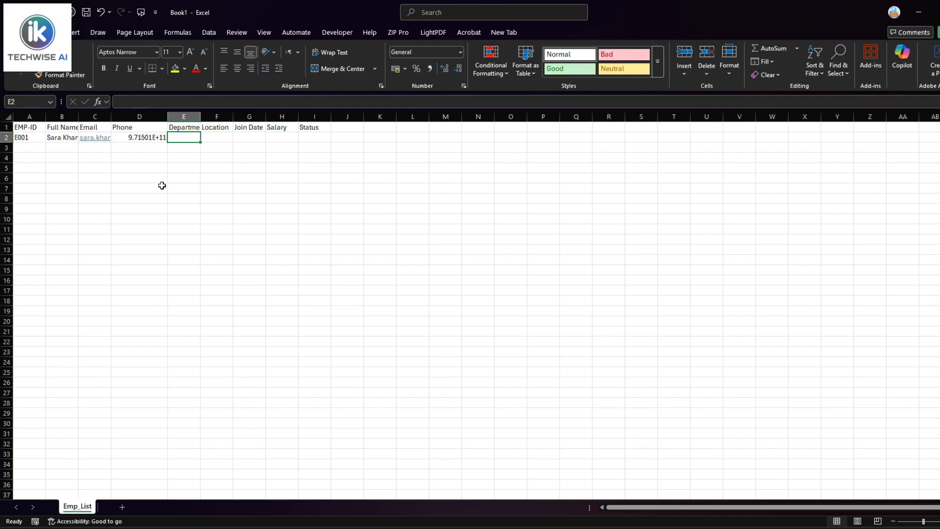
pyautogui.write('HR')
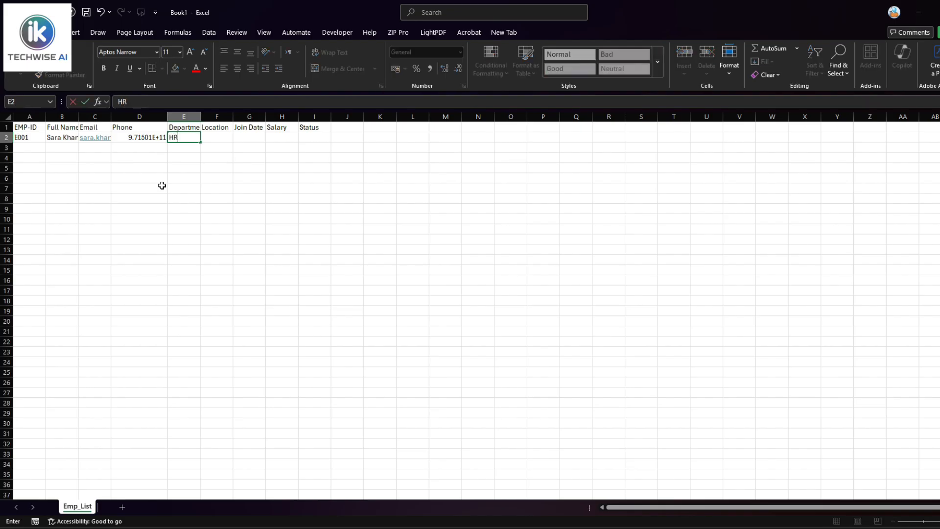
pyautogui.press('Tab')
pyautogui.write('Abu dHDb')
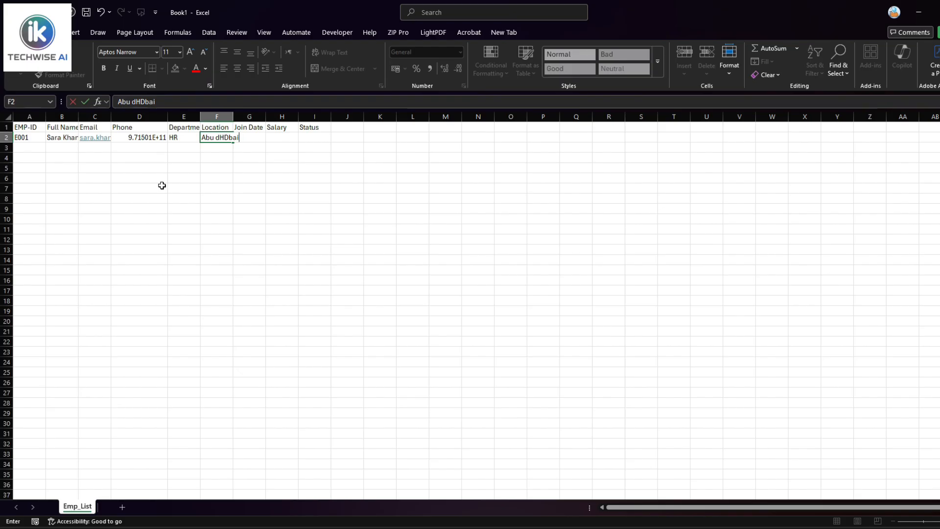
pyautogui.press('BackSpace')
pyautogui.press('BackSpace')
pyautogui.press('BackSpace')
pyautogui.press('BackSpace')
pyautogui.write('Dha')
pyautogui.press('Tab')
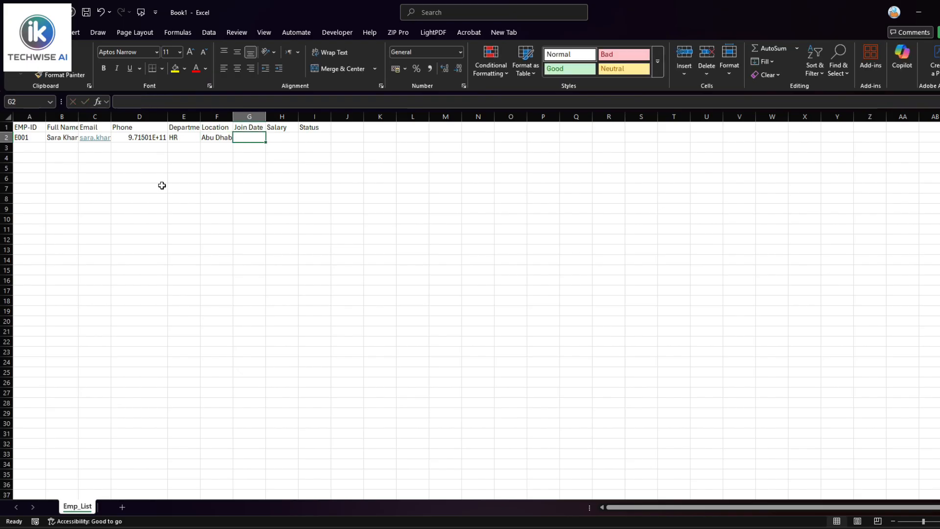
pyautogui.write('01/31/')
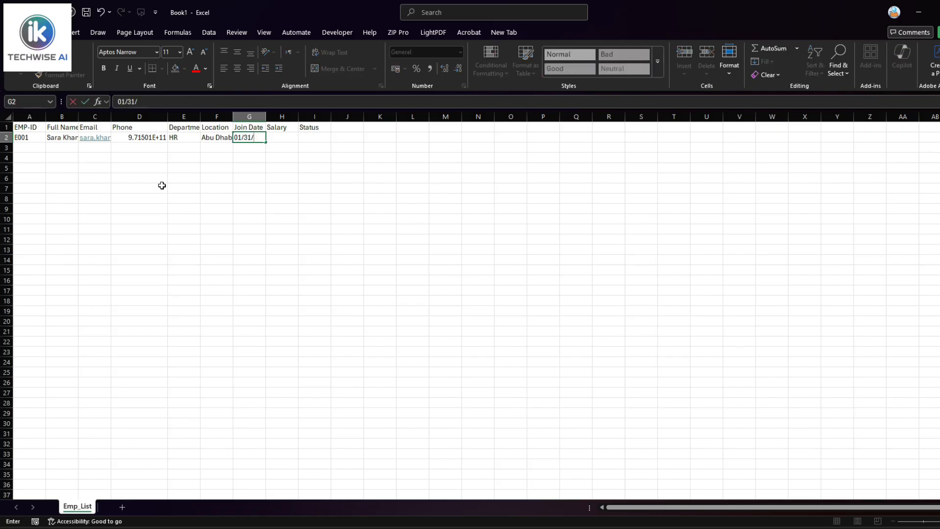
pyautogui.write('2026')
pyautogui.press('Tab')
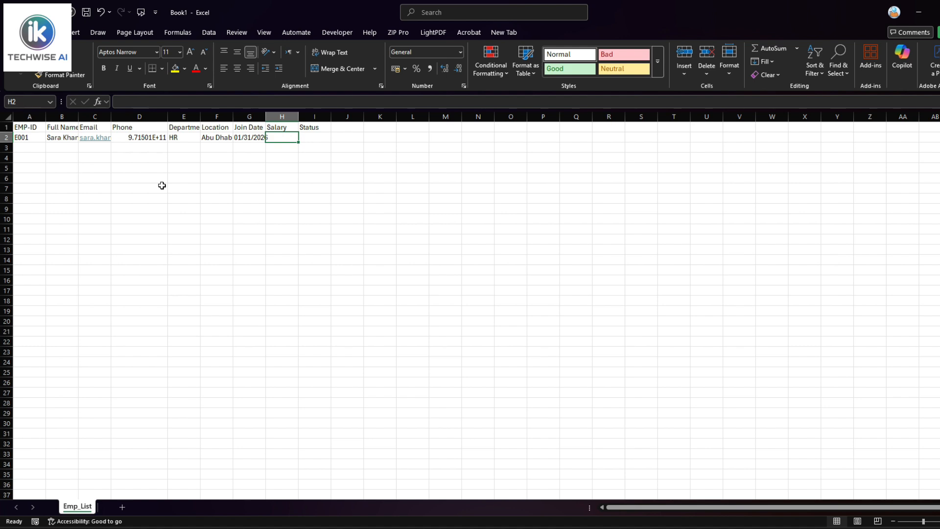
pyautogui.write('8000')
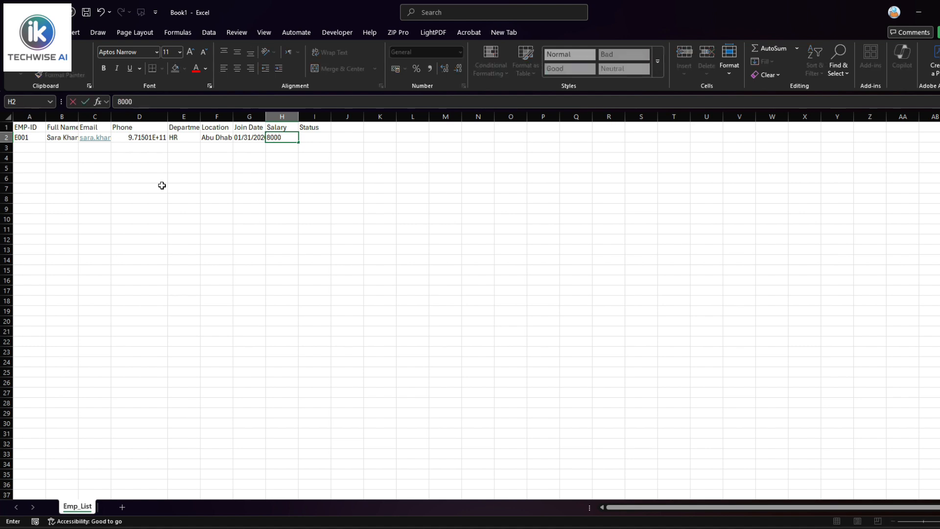
pyautogui.press('Tab')
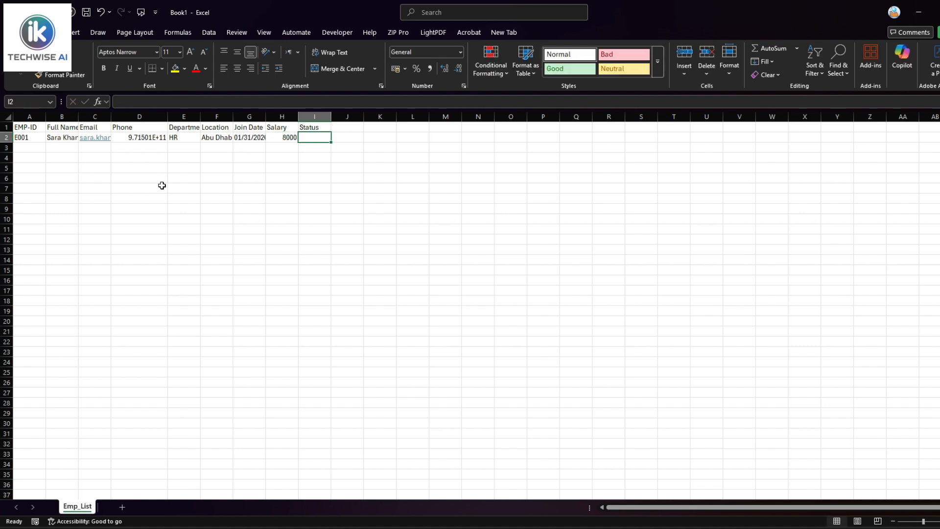
pyautogui.write('Active')
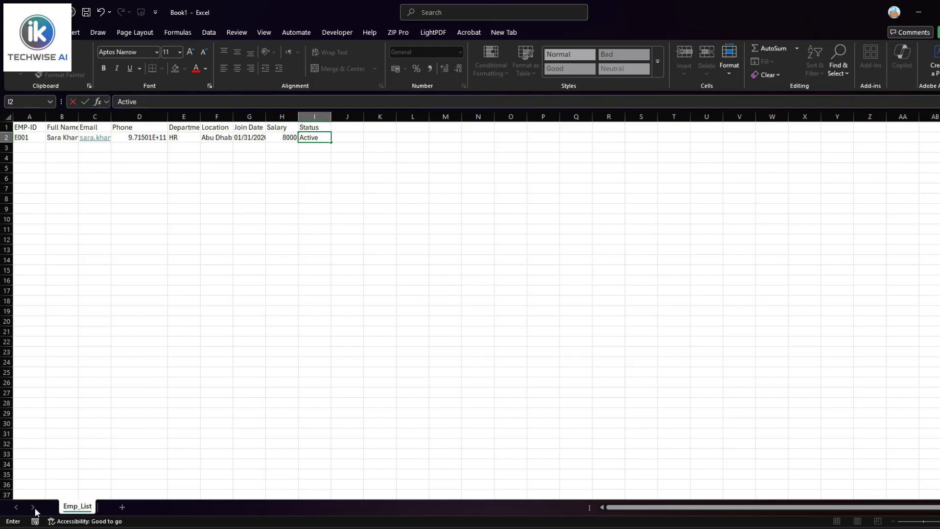
pyautogui.press('Return')
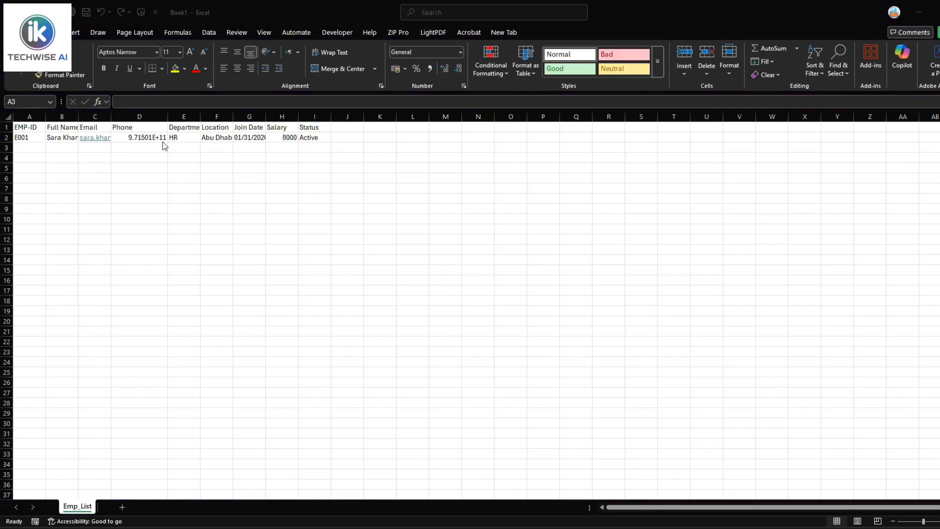
# Check D2's stored phone value shown as 9.71501E+11 and give D2 a yellow fill
pyautogui.click(126, 138)
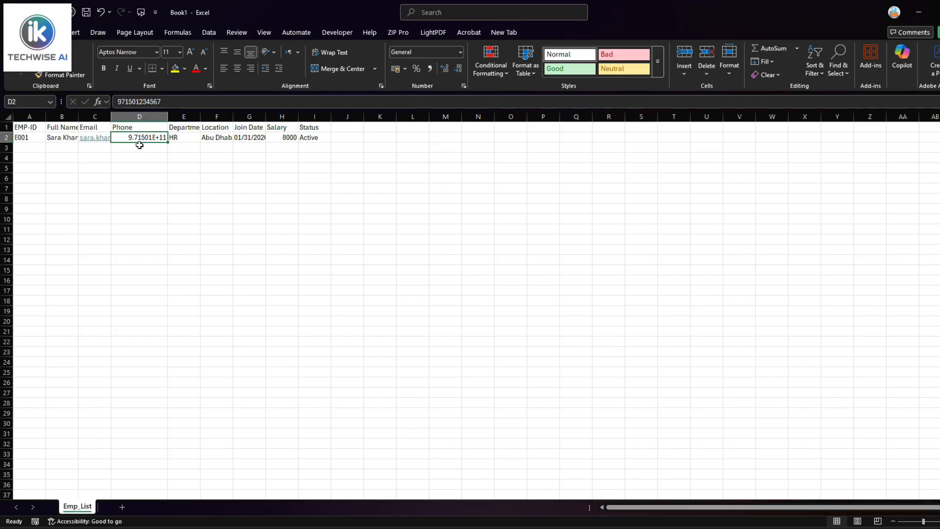
pyautogui.moveTo(164, 101); pyautogui.dragTo(118, 102)
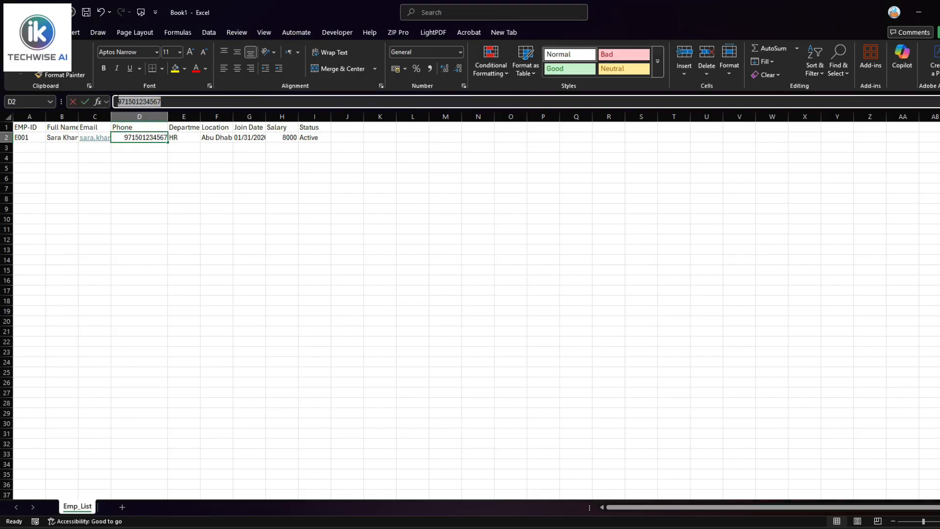
pyautogui.click(130, 147)
pyautogui.click(131, 138)
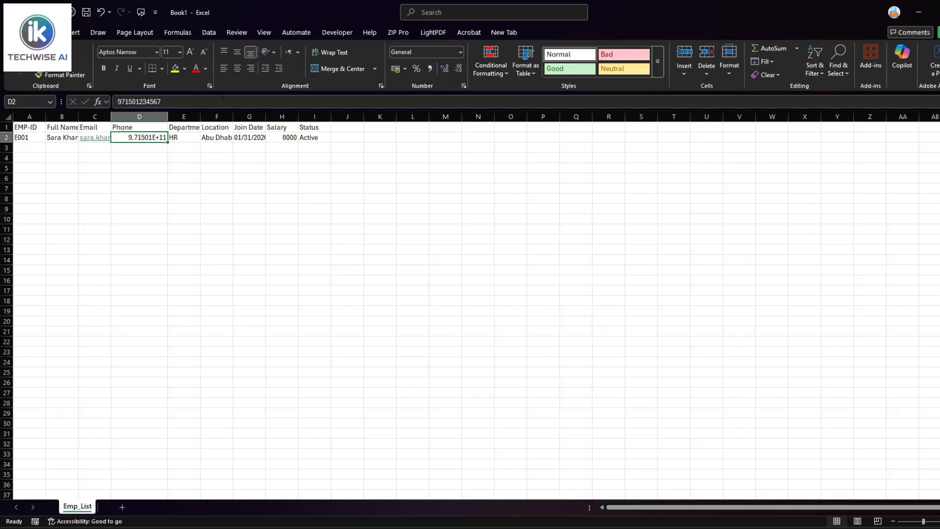
pyautogui.click(174, 68)
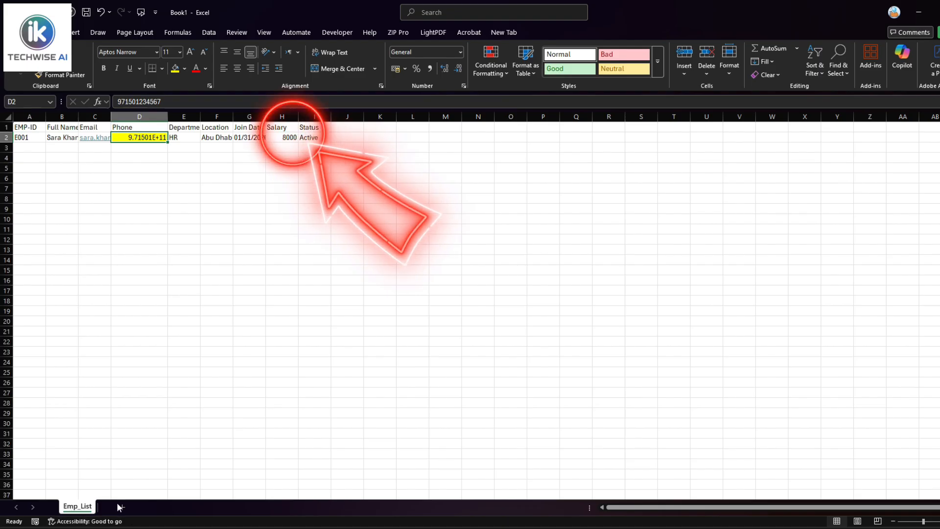
# Apply the Number format with 0 decimal places to phone cell D2 via Format Cells
pyautogui.rightClick(138, 137)
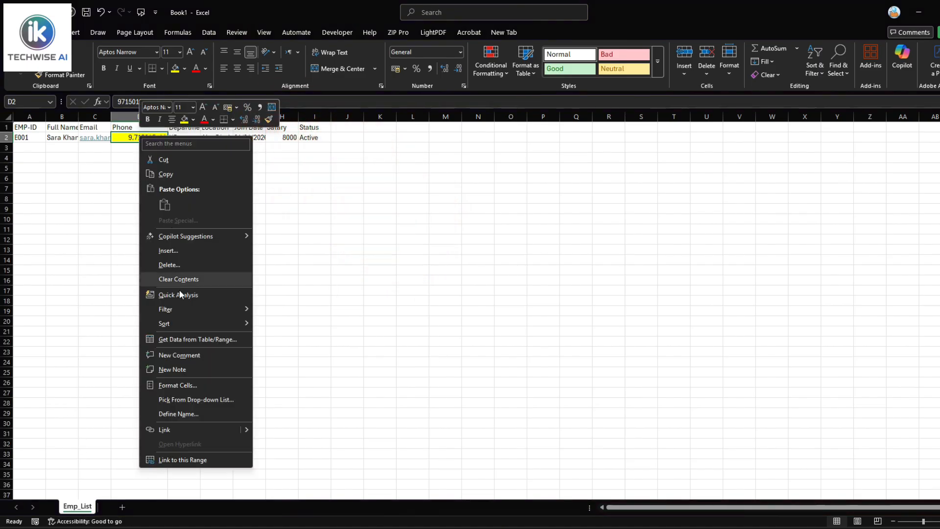
pyautogui.click(184, 385)
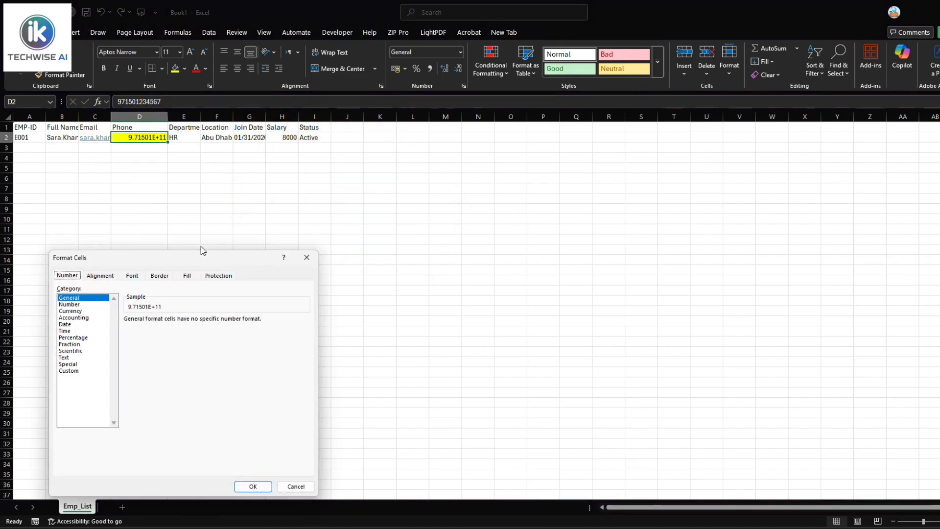
pyautogui.click(69, 304)
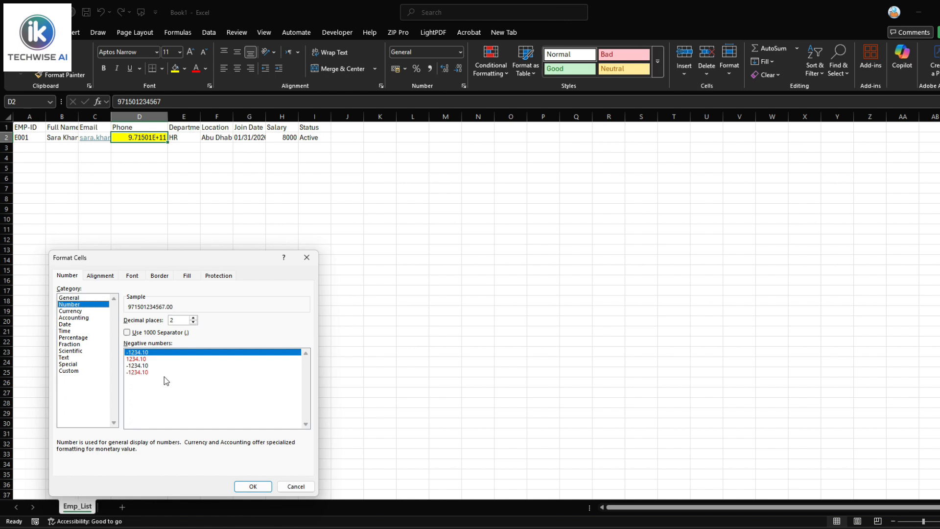
pyautogui.click(193, 322)
pyautogui.click(193, 322)
pyautogui.click(249, 486)
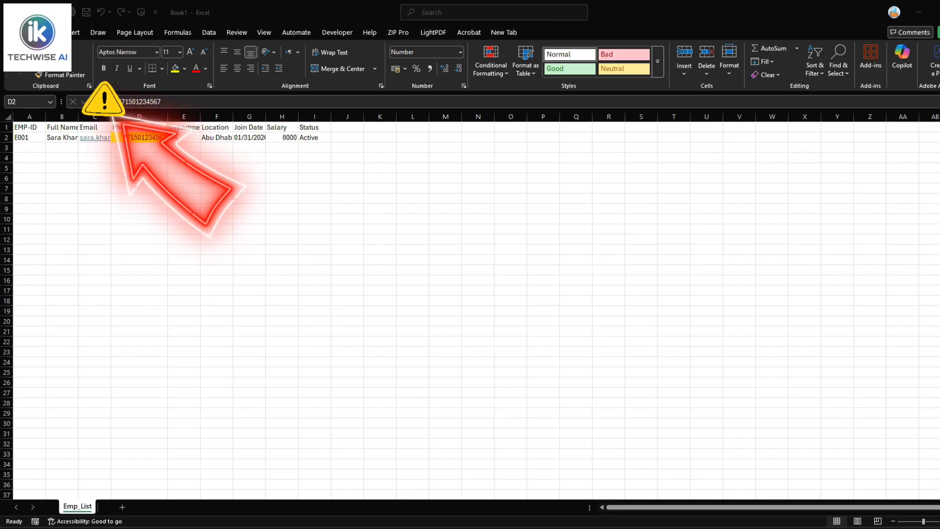
pyautogui.click(188, 139)
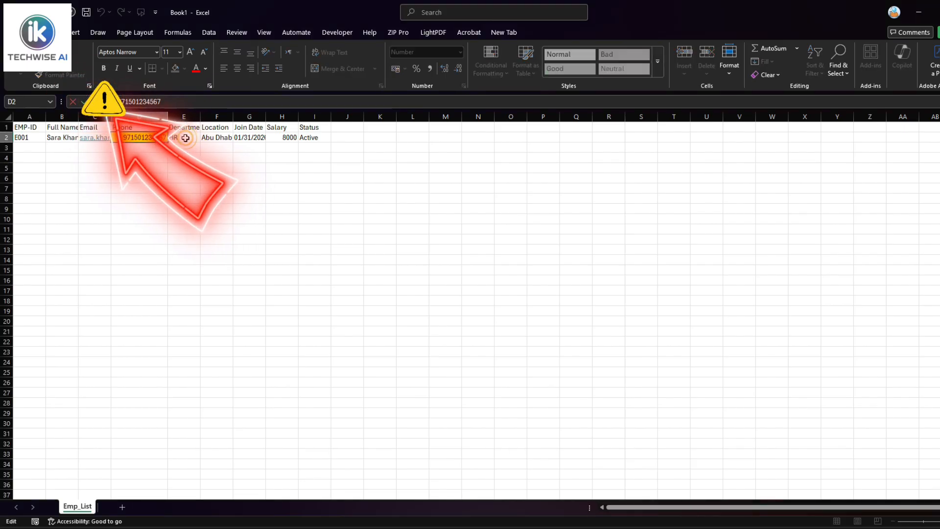
pyautogui.click(221, 138)
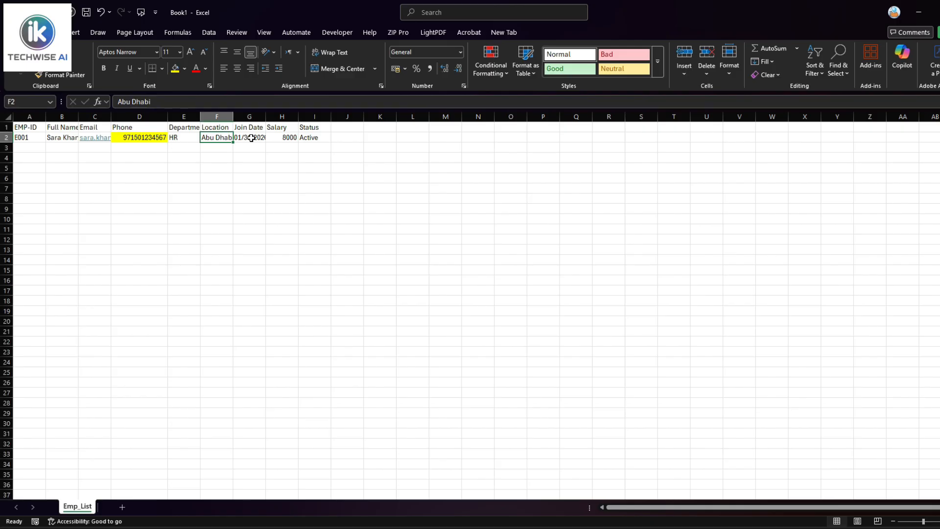
pyautogui.click(251, 138)
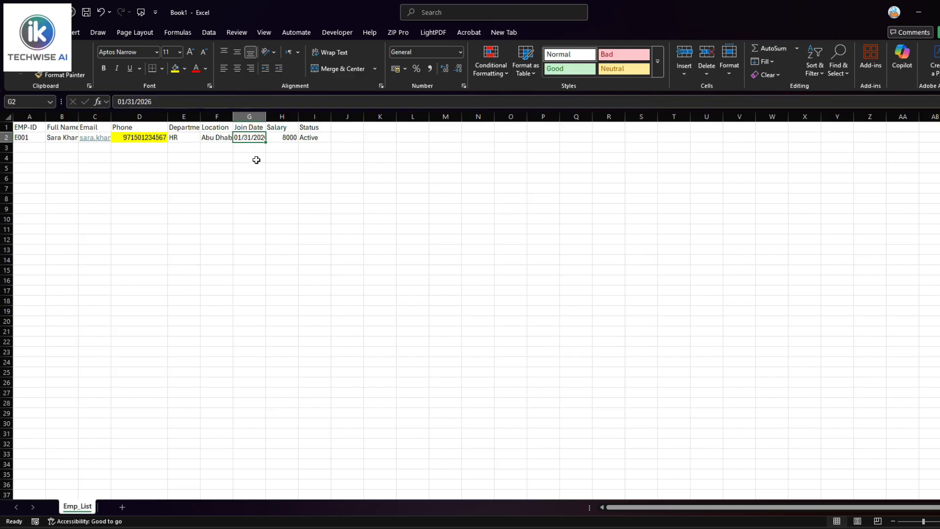
pyautogui.moveTo(265, 110); pyautogui.dragTo(272, 110)
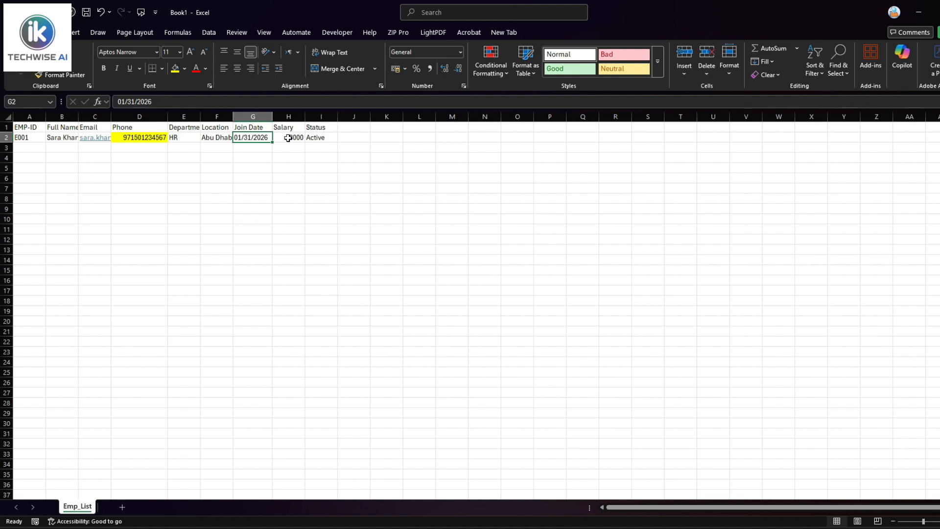
pyautogui.click(287, 138)
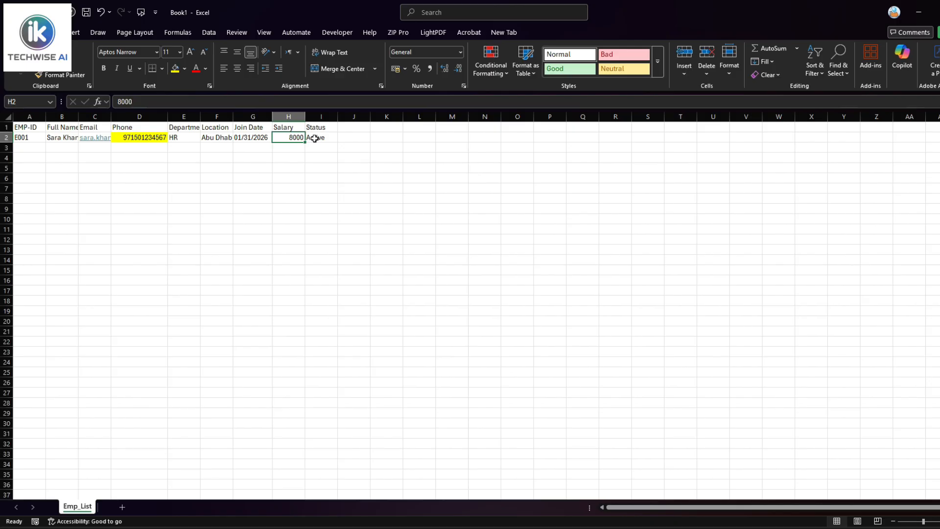
pyautogui.click(315, 138)
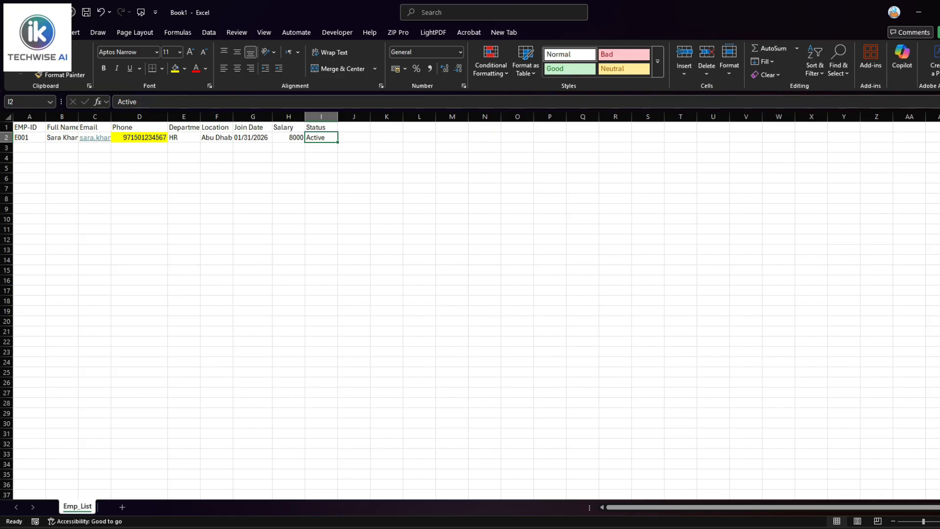
# Fill salary cell H2 (8000) with yellow, then reselect E2 and H2
pyautogui.click(288, 138)
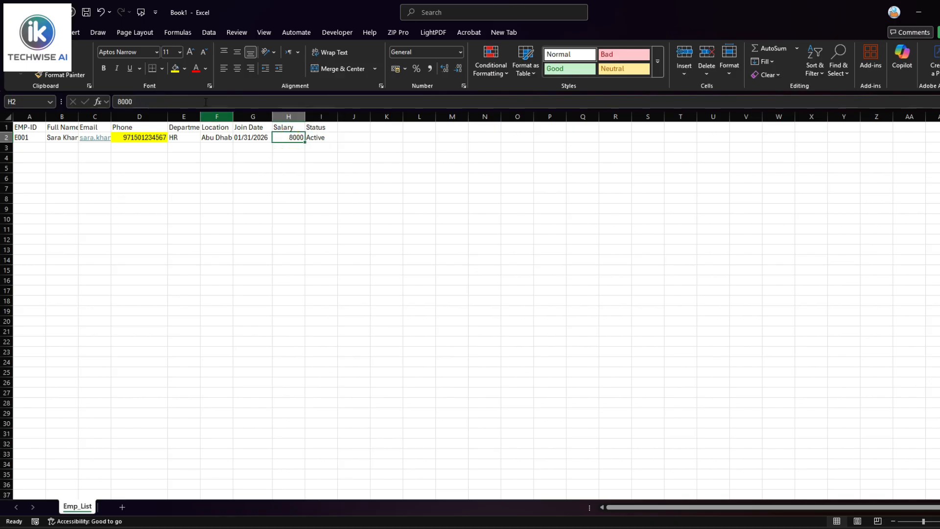
pyautogui.click(175, 69)
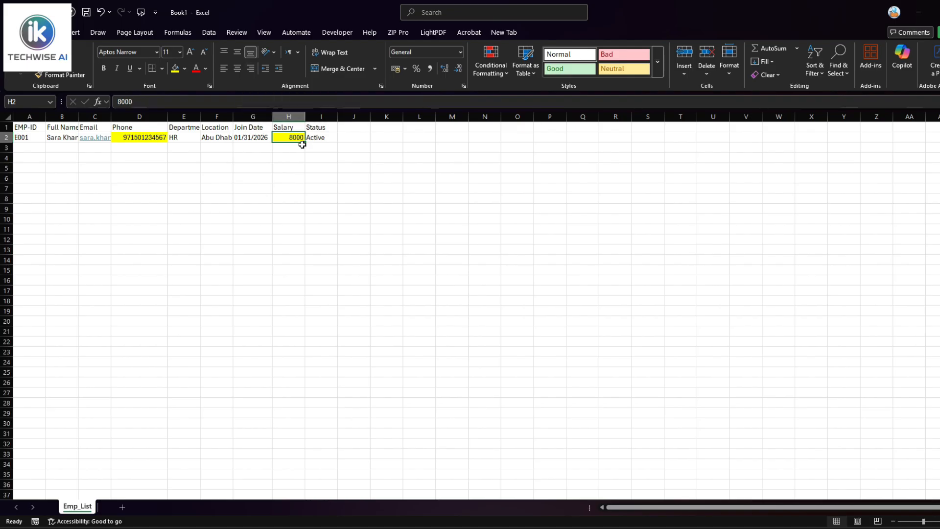
pyautogui.click(175, 140)
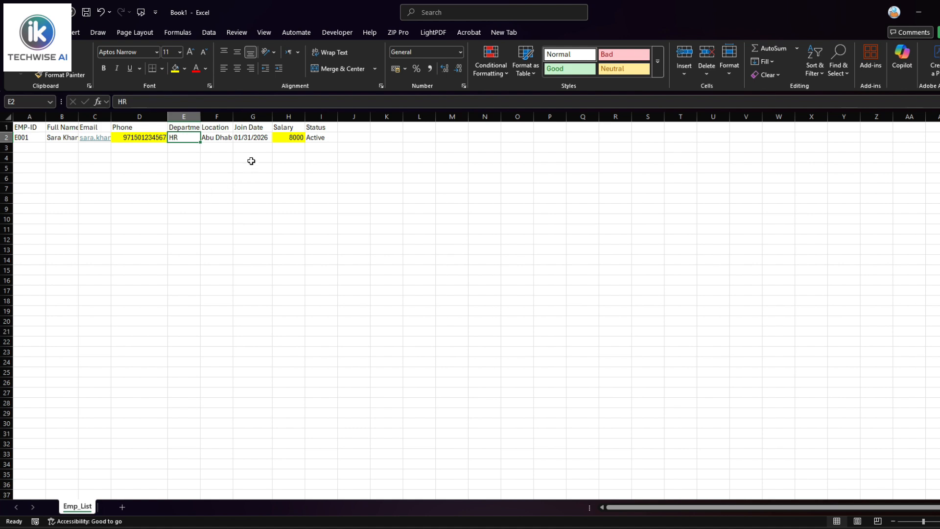
pyautogui.click(291, 140)
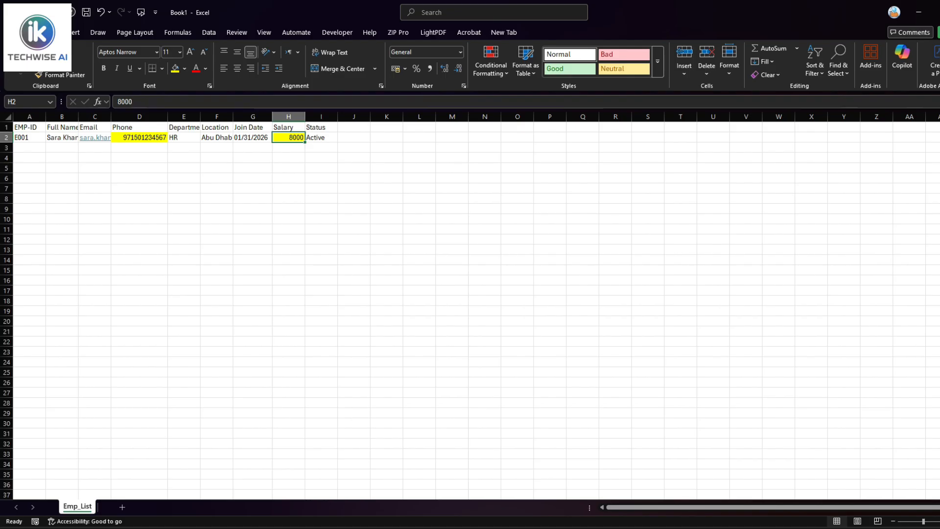
pyautogui.hotkey('alt', 'Tab')
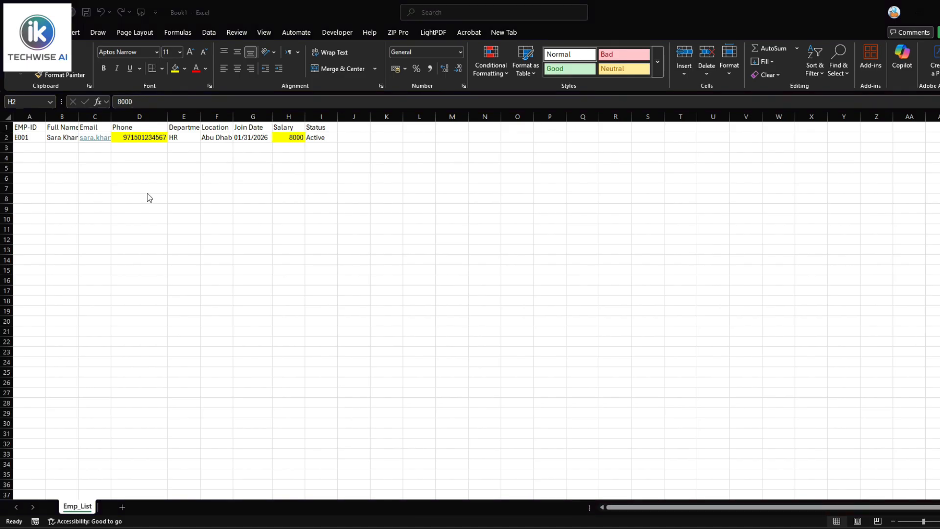
pyautogui.click(289, 137)
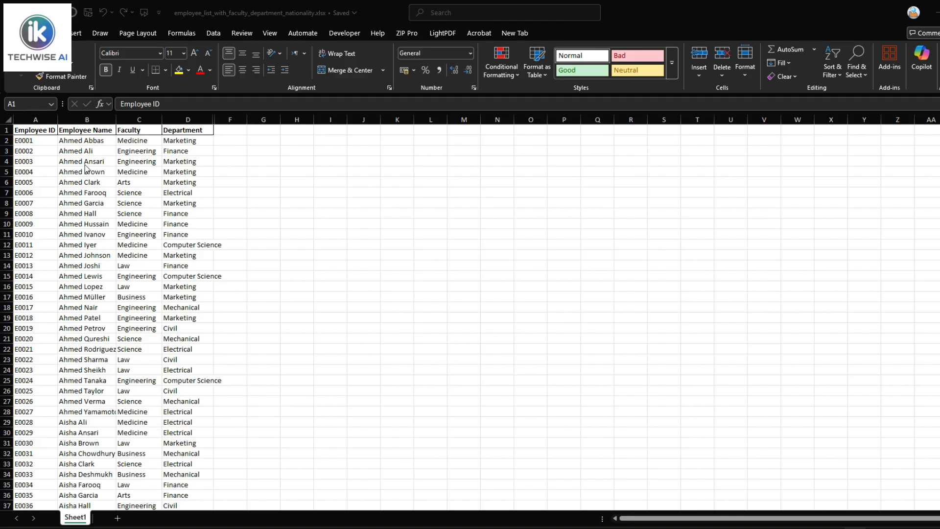
# In the employee_list_with_faculty_department_nationality workbook, select IDs, names, Faculty and Department ranges from E0001
pyautogui.click(37, 130)
pyautogui.click(65, 141)
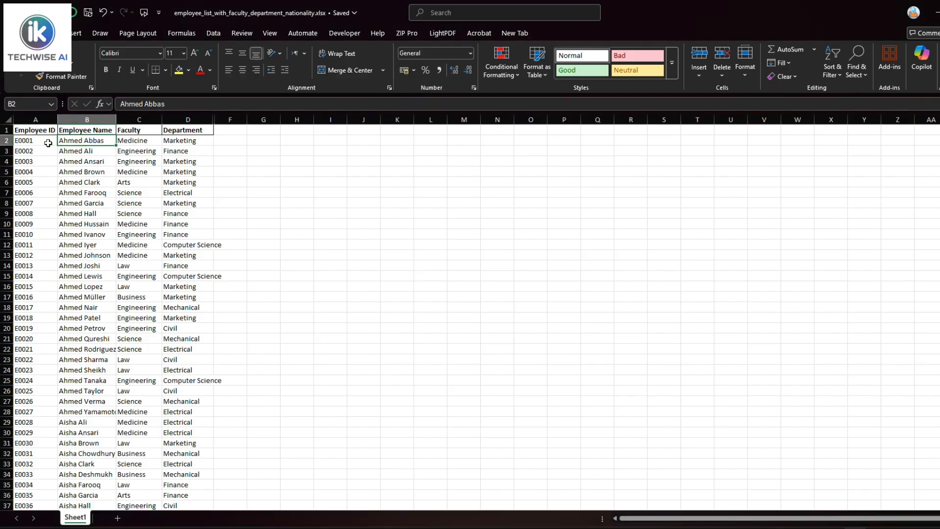
pyautogui.click(30, 140)
pyautogui.click(198, 138)
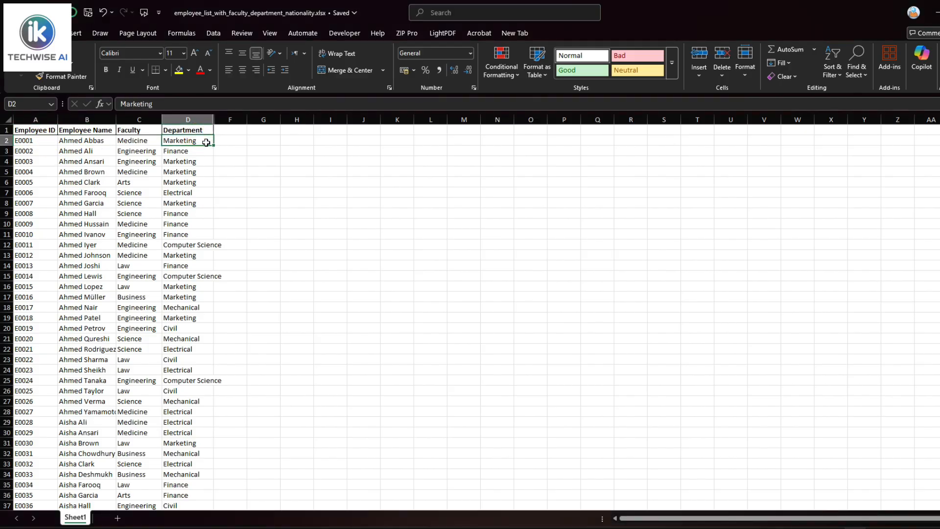
pyautogui.moveTo(186, 160); pyautogui.dragTo(183, 425)
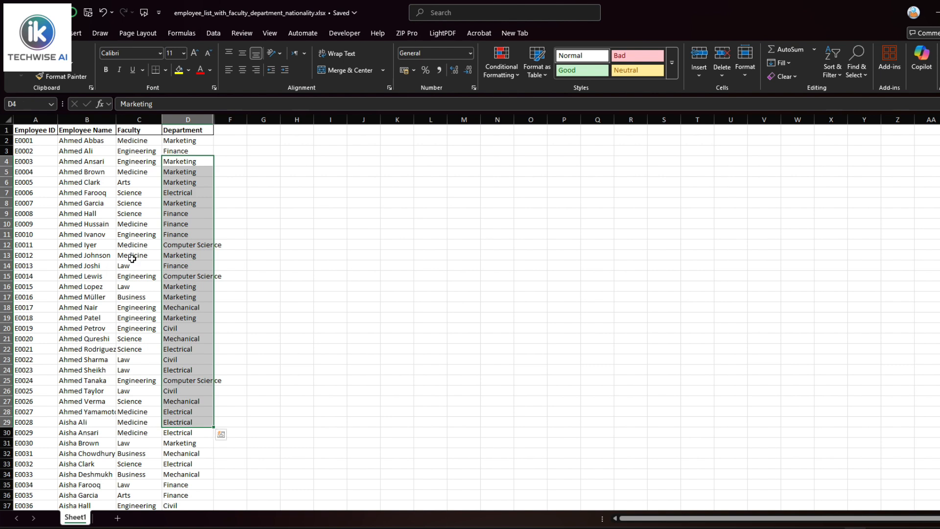
pyautogui.moveTo(129, 182); pyautogui.dragTo(130, 402)
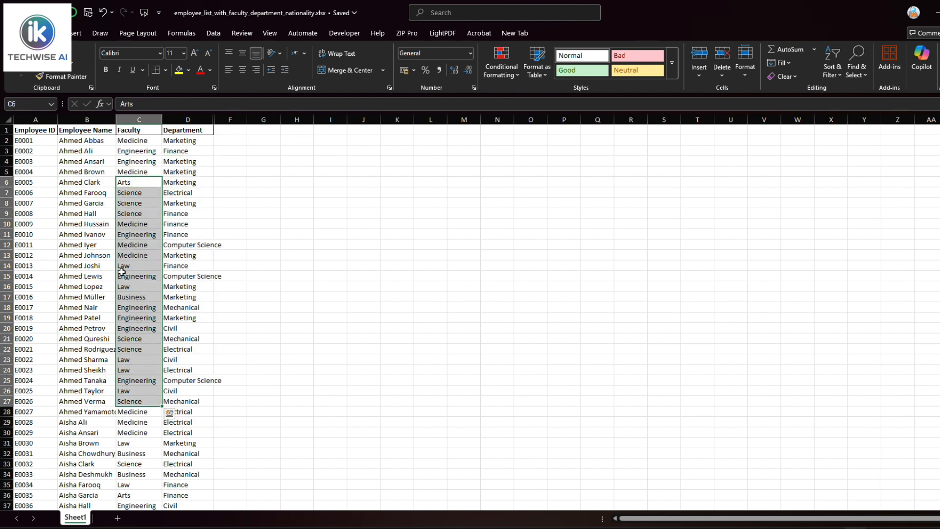
pyautogui.click(40, 141)
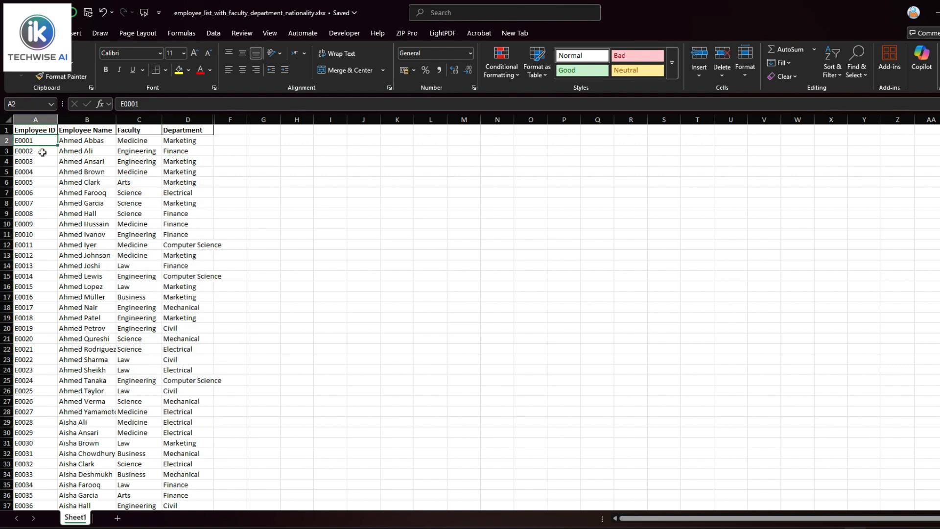
pyautogui.moveTo(40, 140); pyautogui.dragTo(51, 380)
pyautogui.click(48, 201)
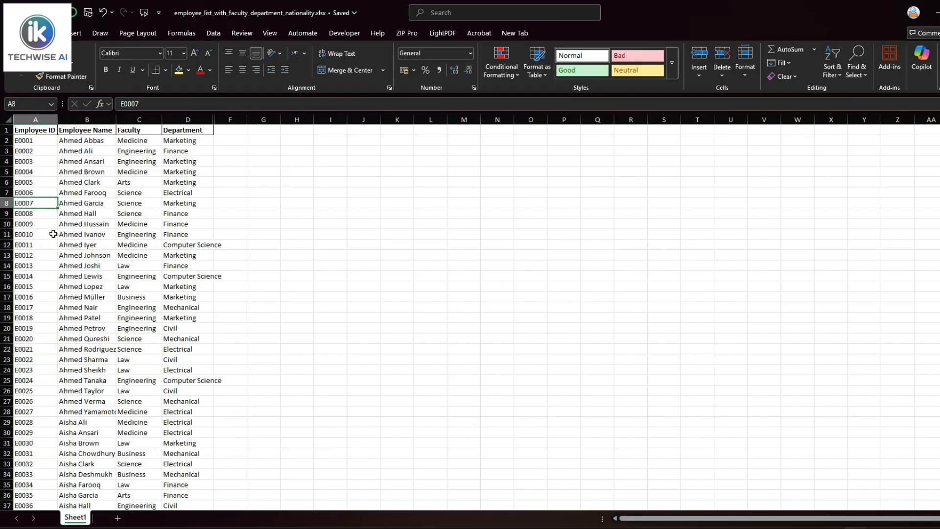
pyautogui.click(130, 140)
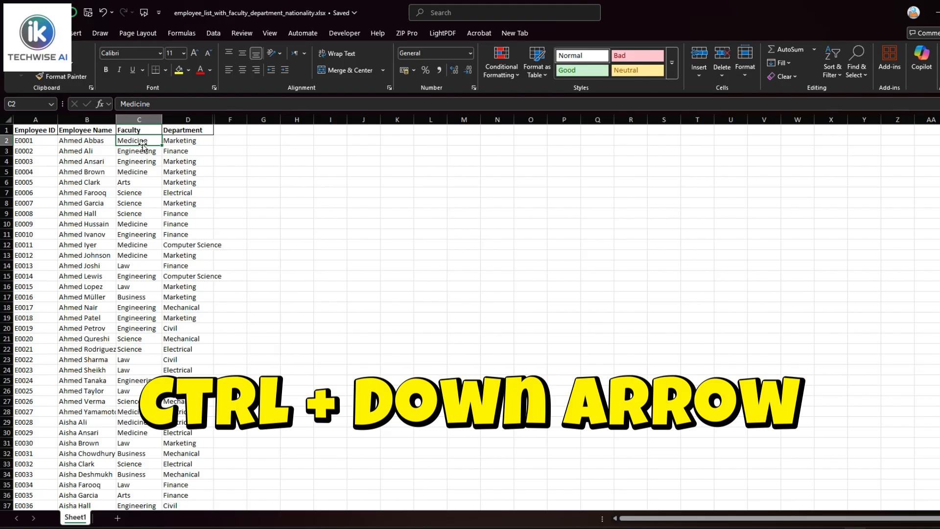
pyautogui.hotkey('ctrl', 'Down')
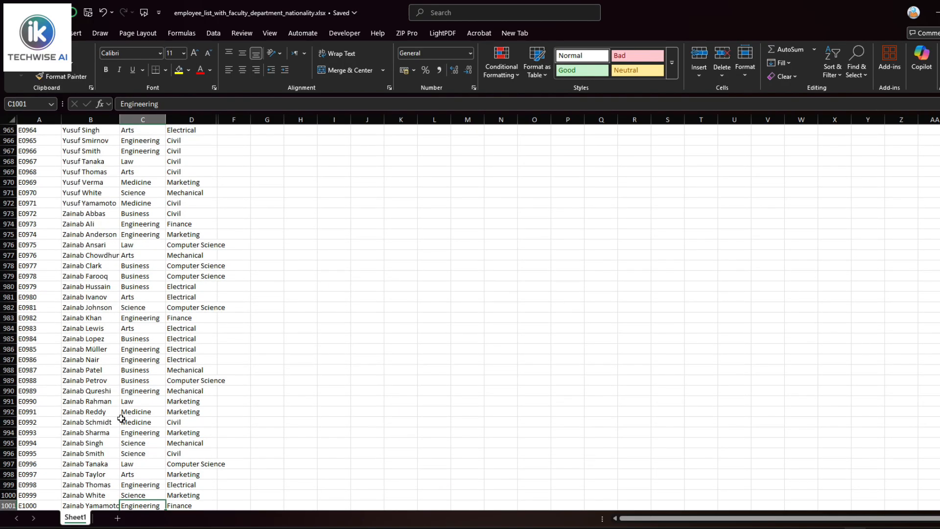
pyautogui.scroll(-2, 127, 441)
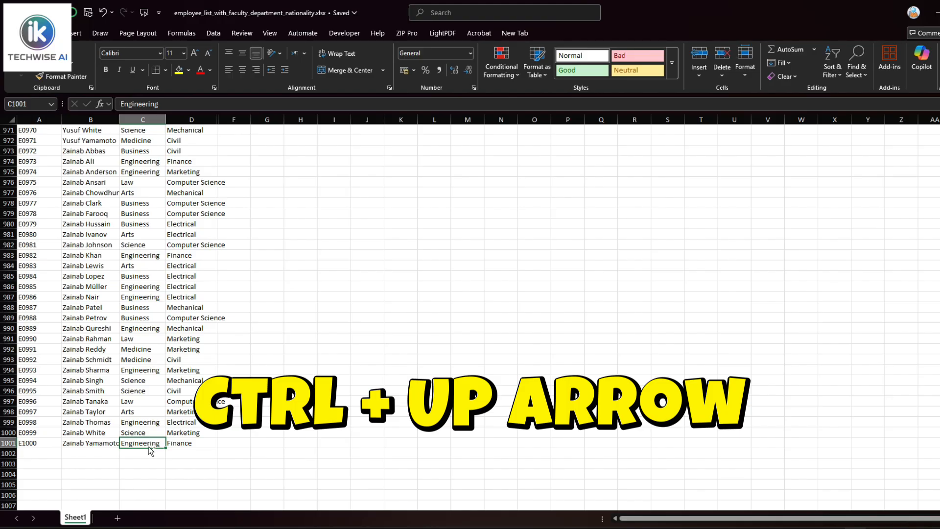
pyautogui.hotkey('ctrl', 'Up')
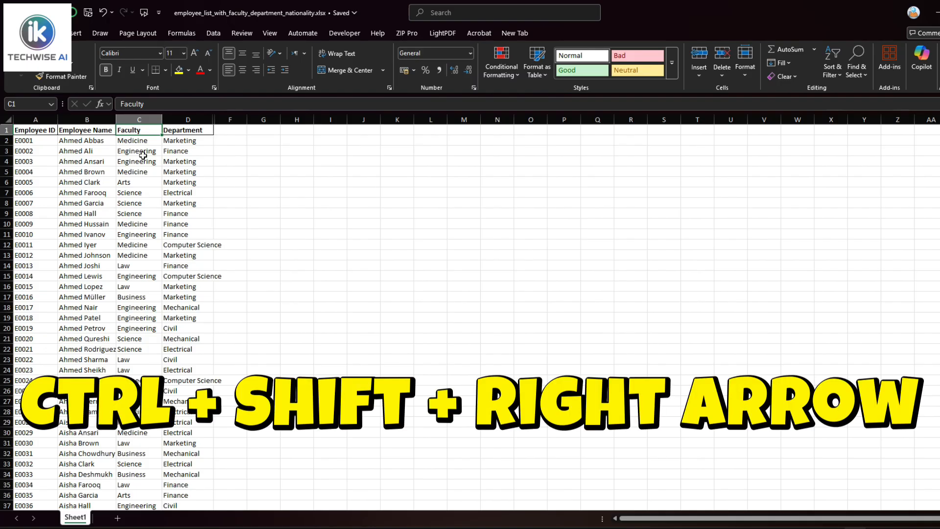
pyautogui.click(145, 131)
pyautogui.doubleClick(145, 130)
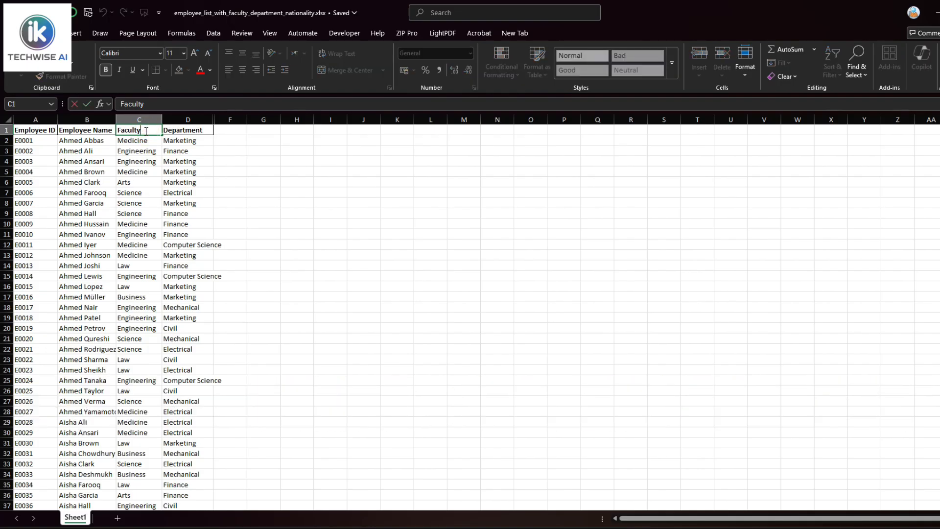
pyautogui.doubleClick(146, 131)
pyautogui.click(146, 131)
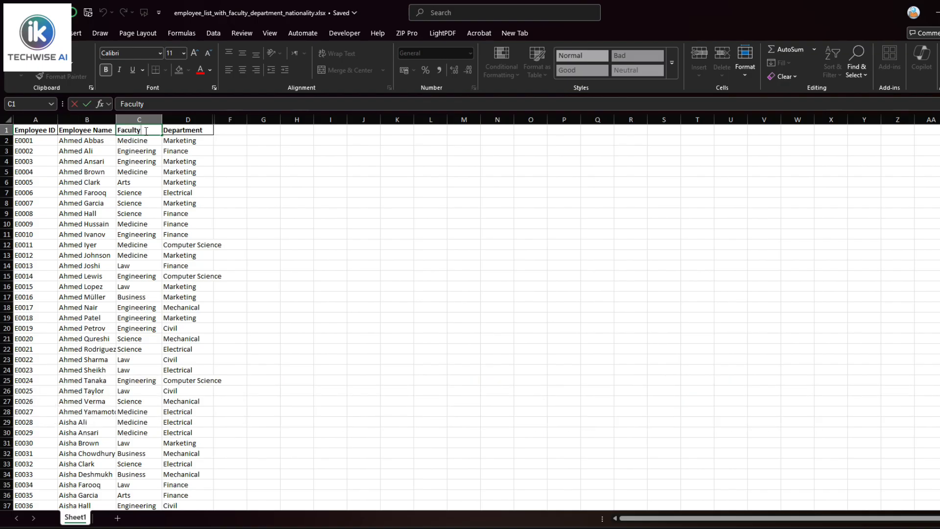
pyautogui.click(140, 171)
pyautogui.click(146, 131)
pyautogui.hotkey('ctrl', 'shift', 'Right')
pyautogui.hotkey('ctrl', 'shift', 'Down')
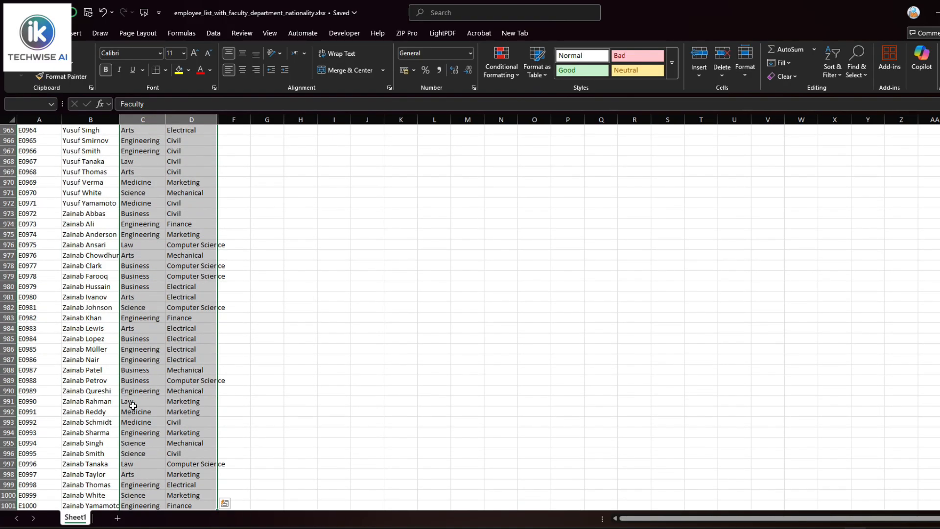
pyautogui.scroll(-4, 130, 399)
pyautogui.scroll(14, 131, 402)
pyautogui.scroll(19, 153, 311)
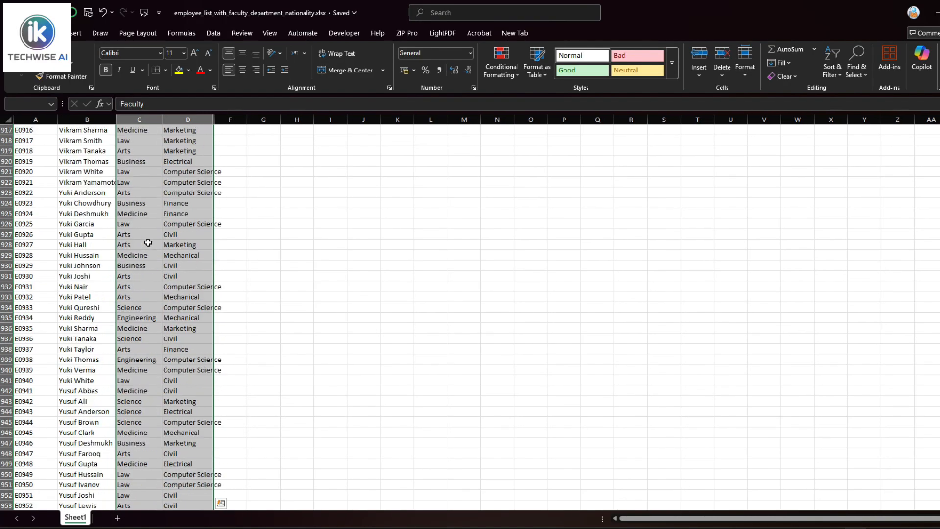
# Select all of column C from the Medicine cell C2 with Ctrl+Space, then deselect
pyautogui.click(142, 193)
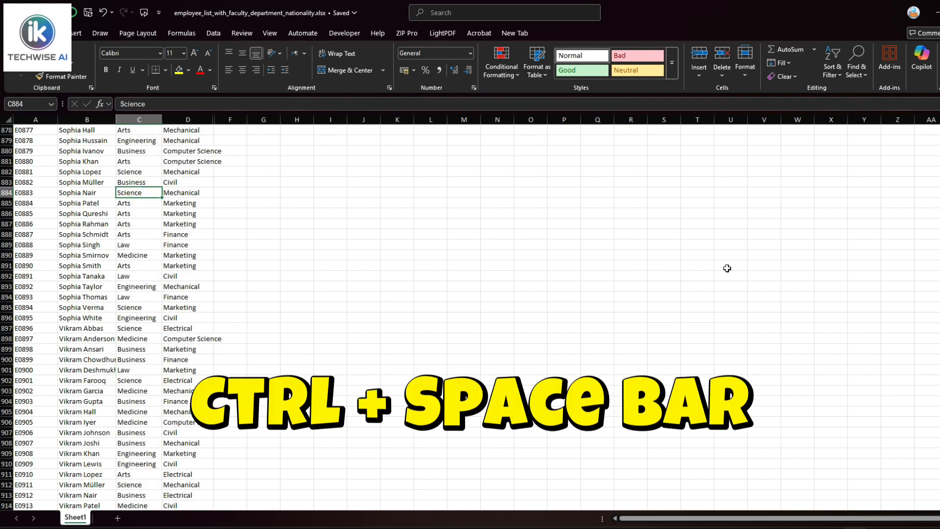
pyautogui.scroll(20, 543, 192)
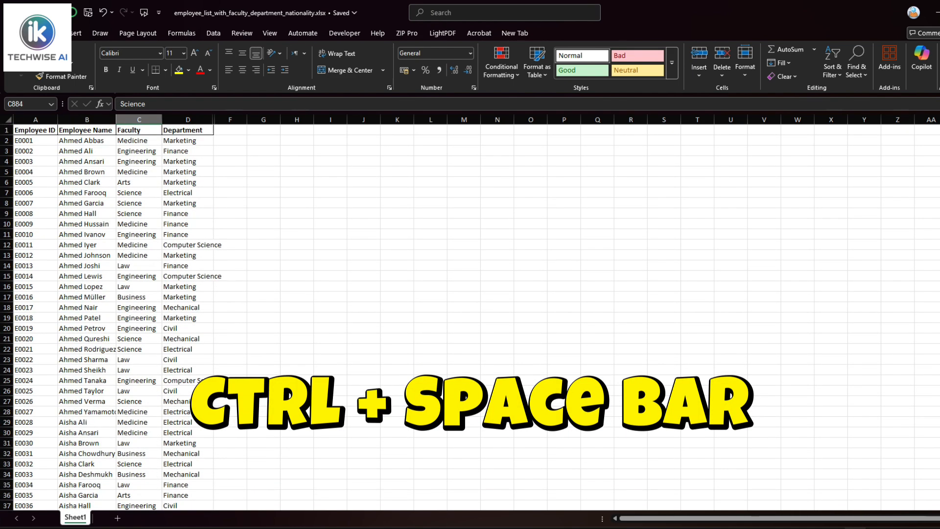
pyautogui.click(148, 141)
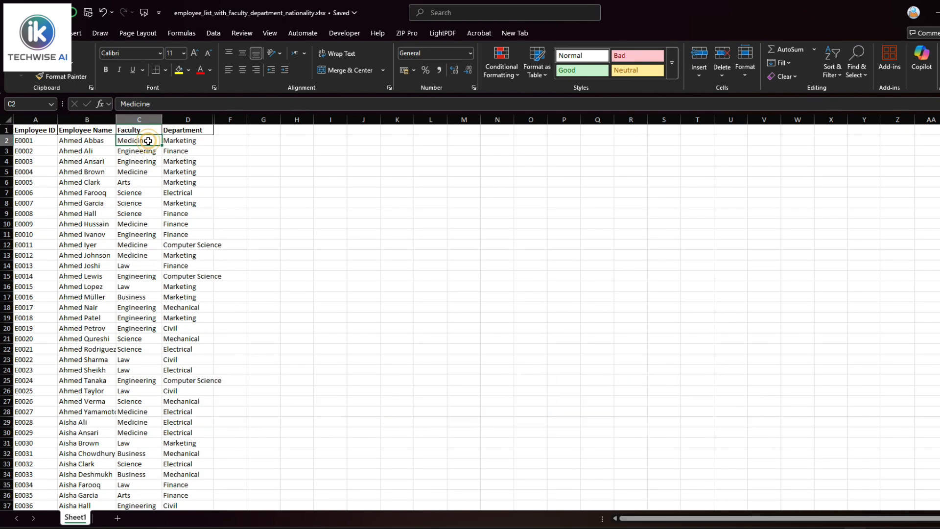
pyautogui.hotkey('ctrl', 'space')
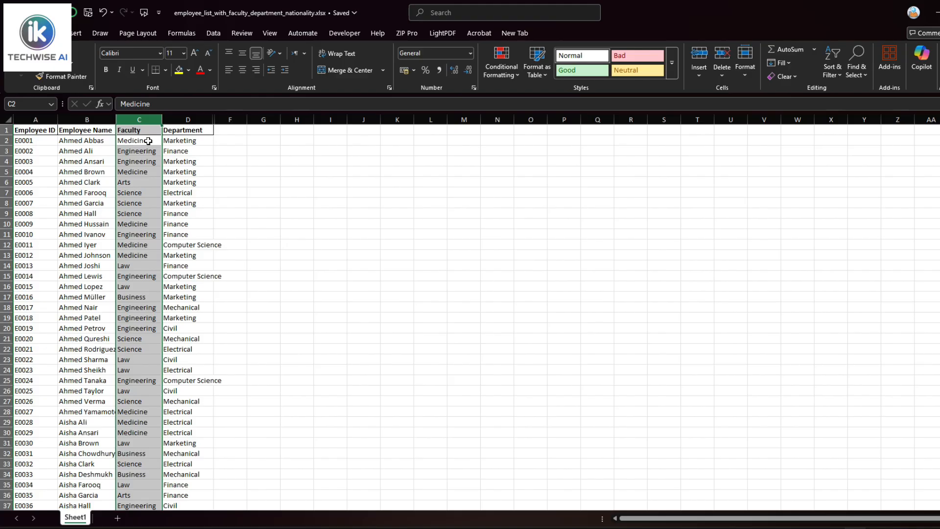
pyautogui.click(148, 141)
# Select the entire row 2 holding employee E0001's record
pyautogui.click(33, 139)
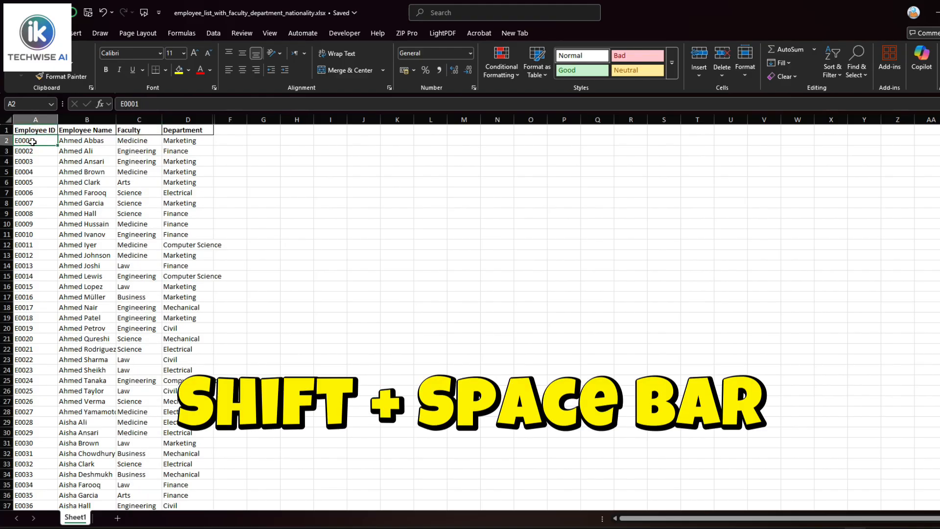
pyautogui.hotkey('shift', 'space')
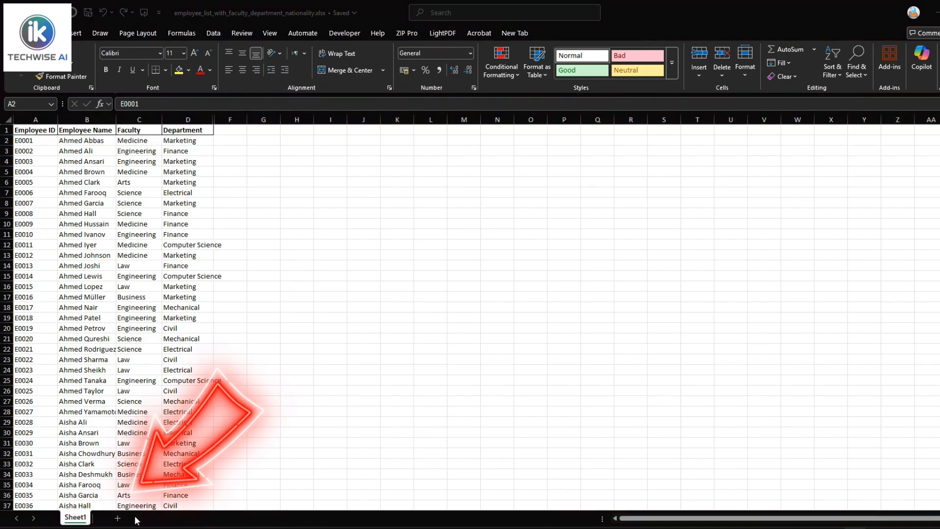
# Add a new blank sheet and name it rep-ort
pyautogui.click(117, 517)
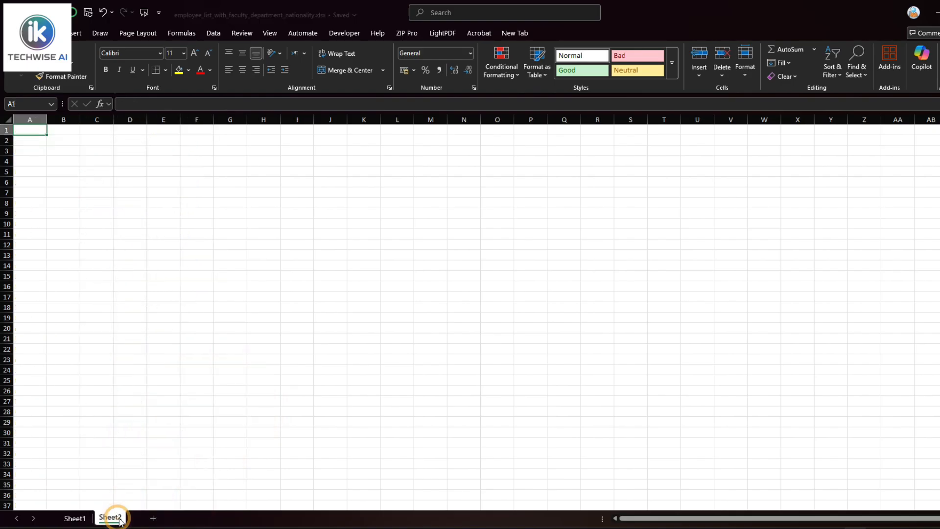
pyautogui.doubleClick(112, 518)
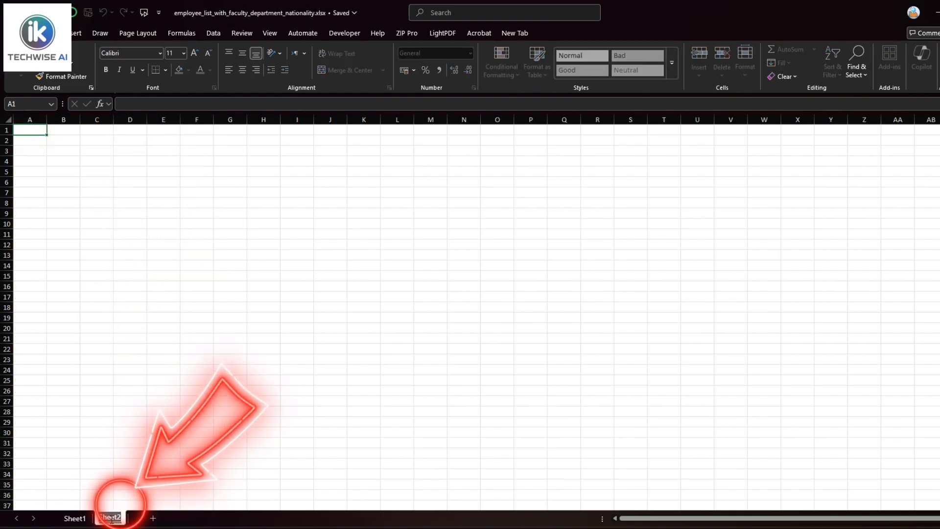
pyautogui.write('report')
pyautogui.press('Return')
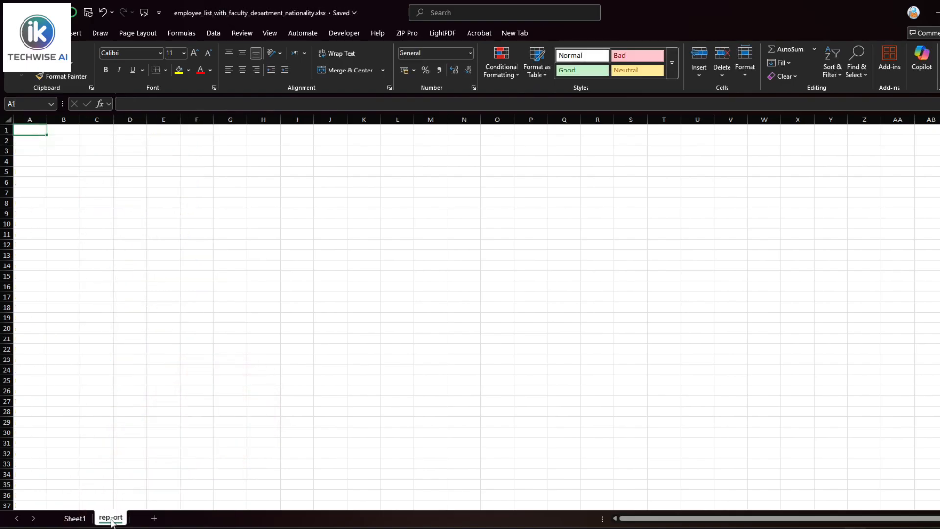
# Copy Sheet1's Employee ID column, paste it onto rep-ort, then undo the paste
pyautogui.click(73, 519)
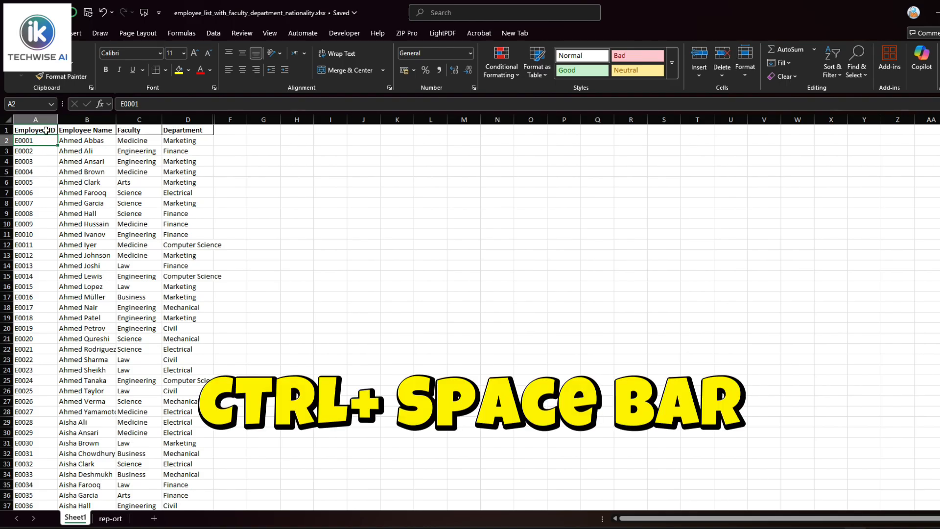
pyautogui.click(46, 130)
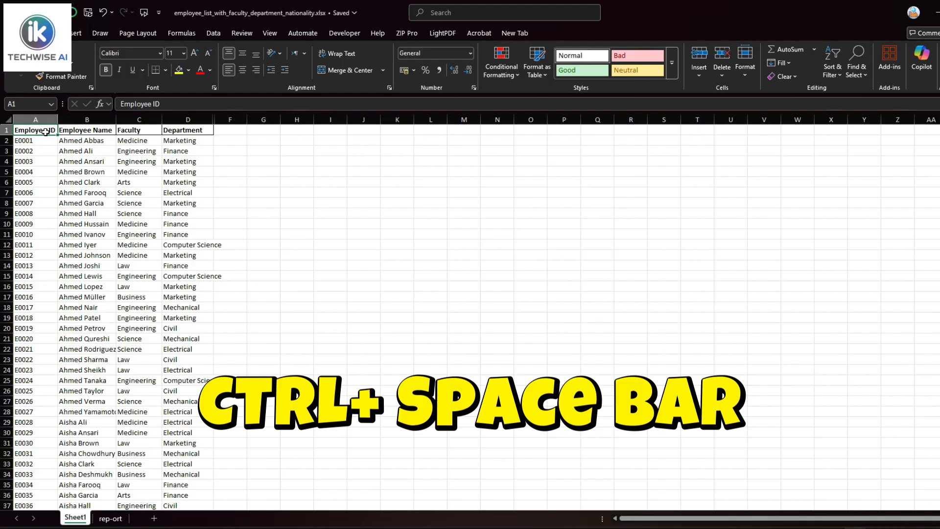
pyautogui.hotkey('ctrl', 'space')
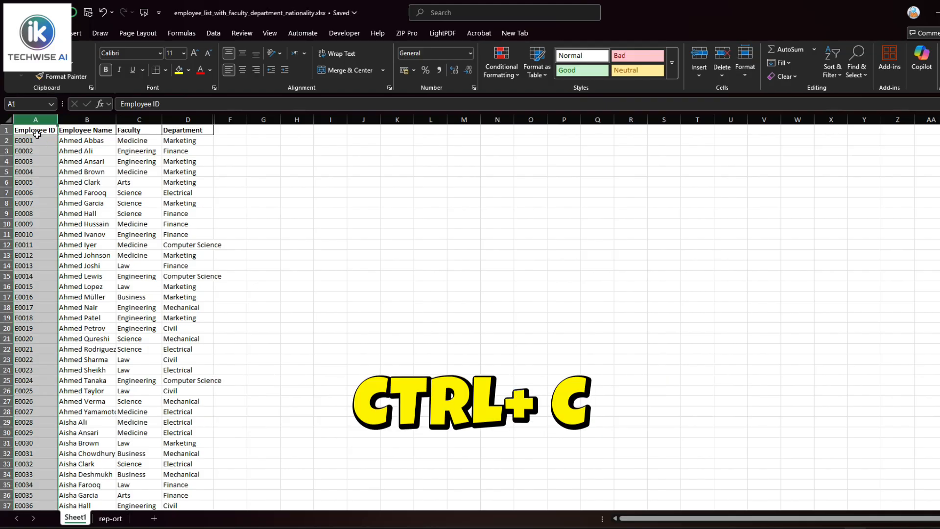
pyautogui.hotkey('ctrl', 'c')
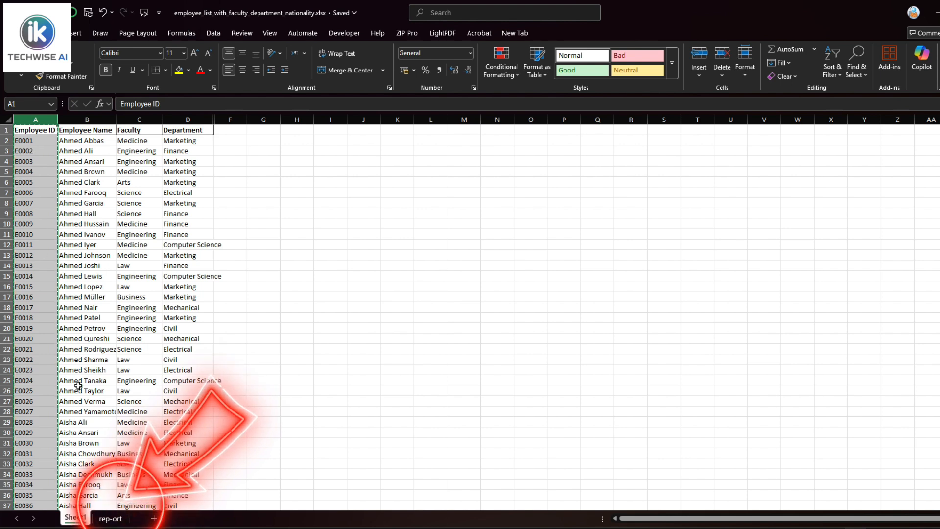
pyautogui.click(120, 518)
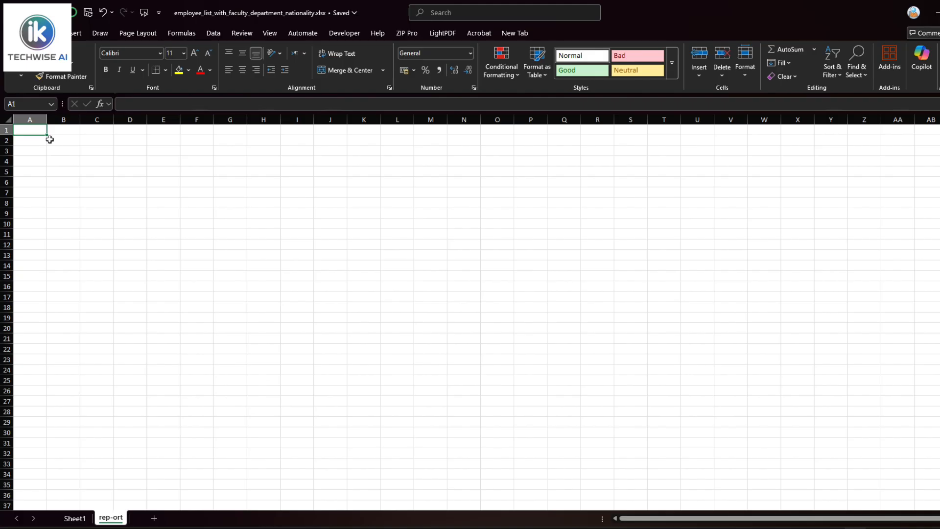
pyautogui.hotkey('ctrl', 'v')
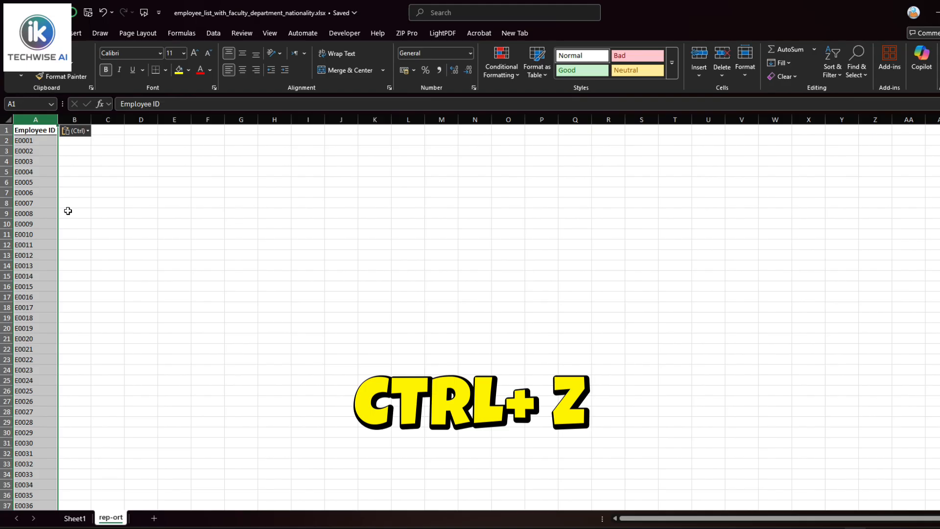
pyautogui.hotkey('ctrl', 'z')
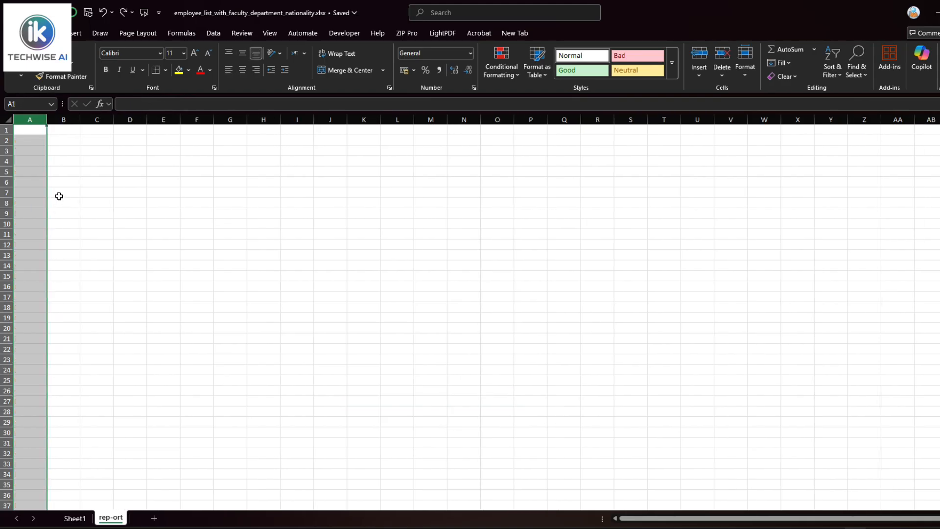
pyautogui.click(25, 128)
# Paste the copied Employee IDs into rep-ort cell A1 as values only
pyautogui.rightClick(25, 128)
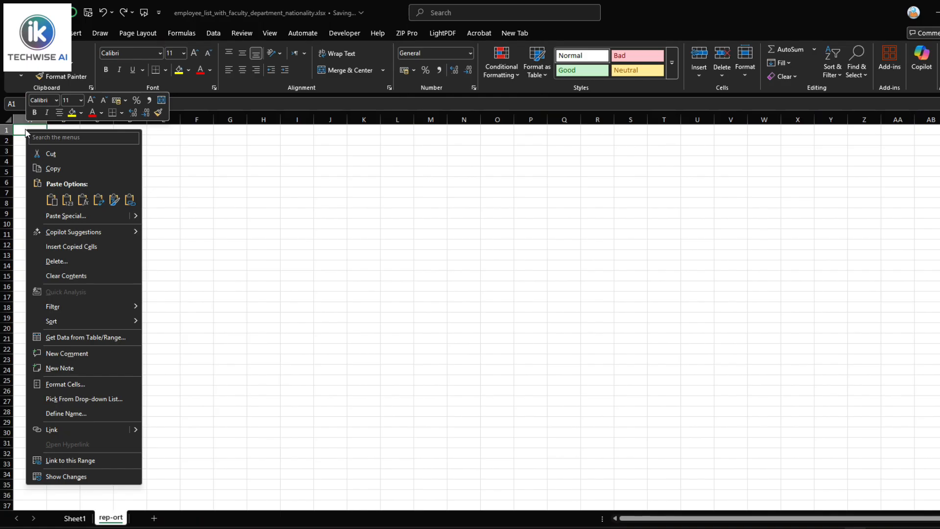
pyautogui.click(67, 200)
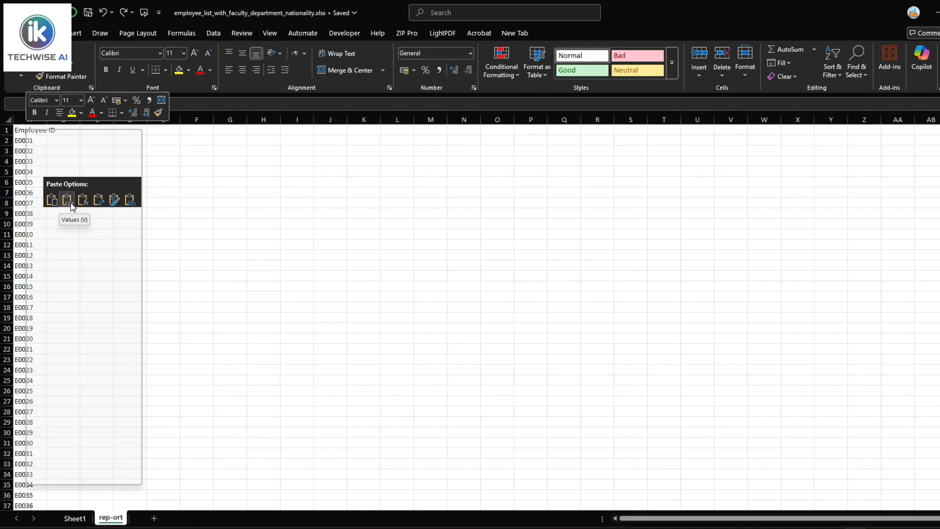
pyautogui.click(71, 204)
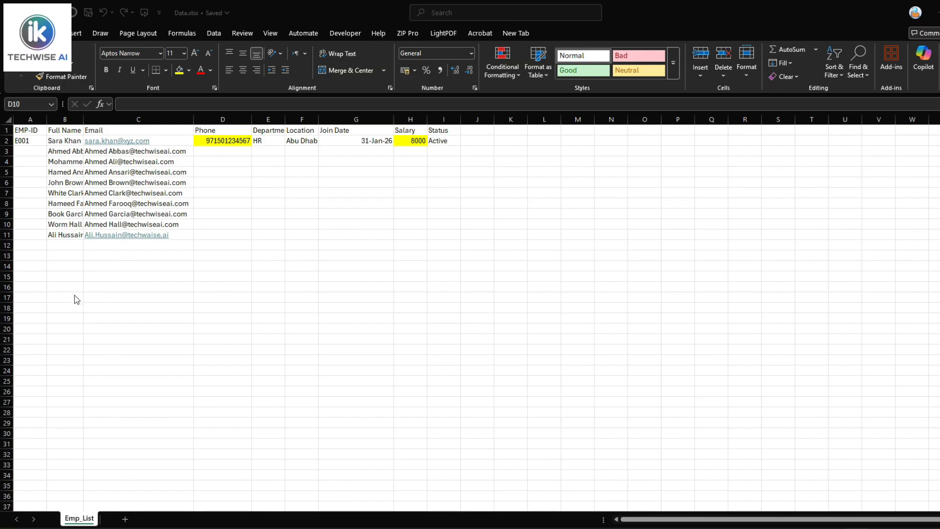
# Enter E002 in A3 and fill the EMP-ID series down to E010 in A11
pyautogui.click(35, 142)
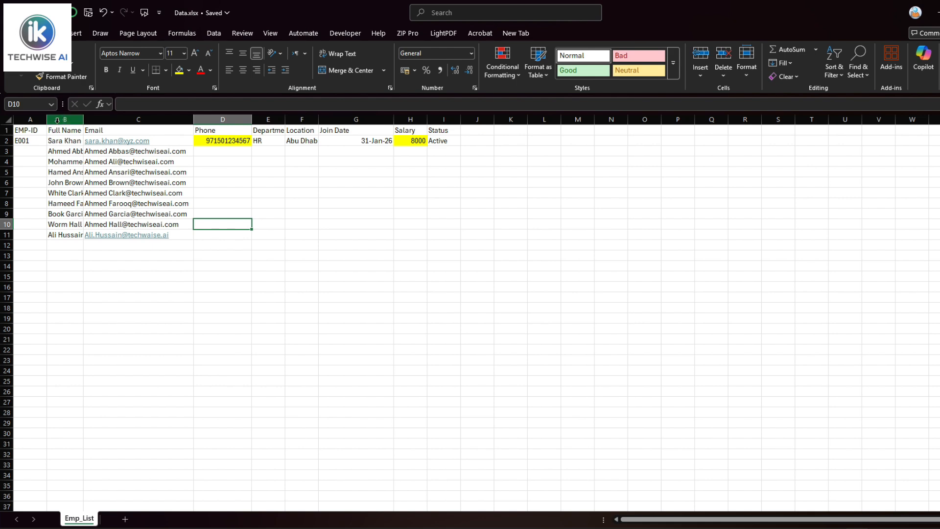
pyautogui.click(24, 141)
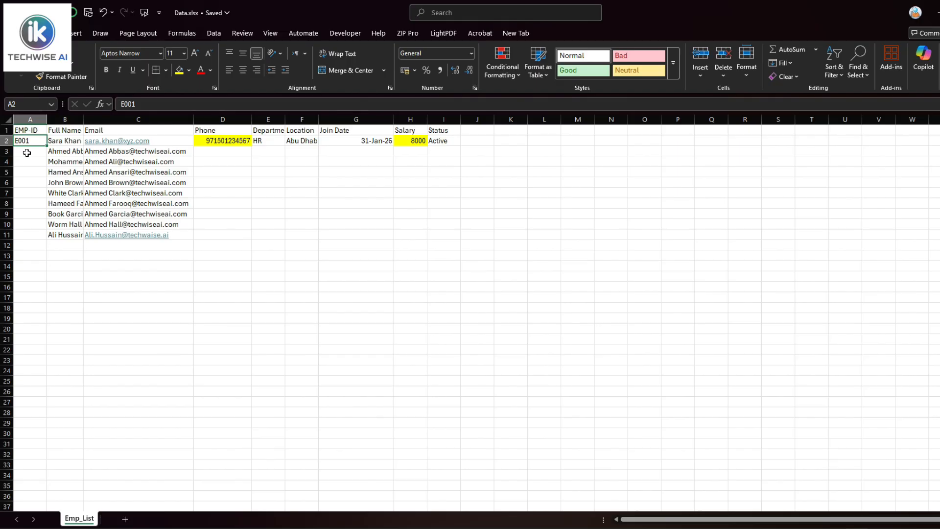
pyautogui.click(28, 152)
pyautogui.write('E001')
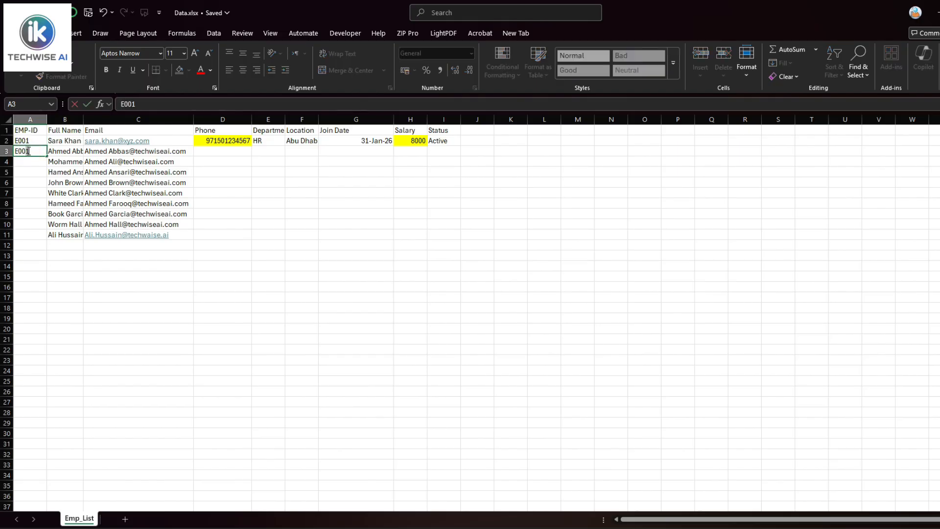
pyautogui.press('Return')
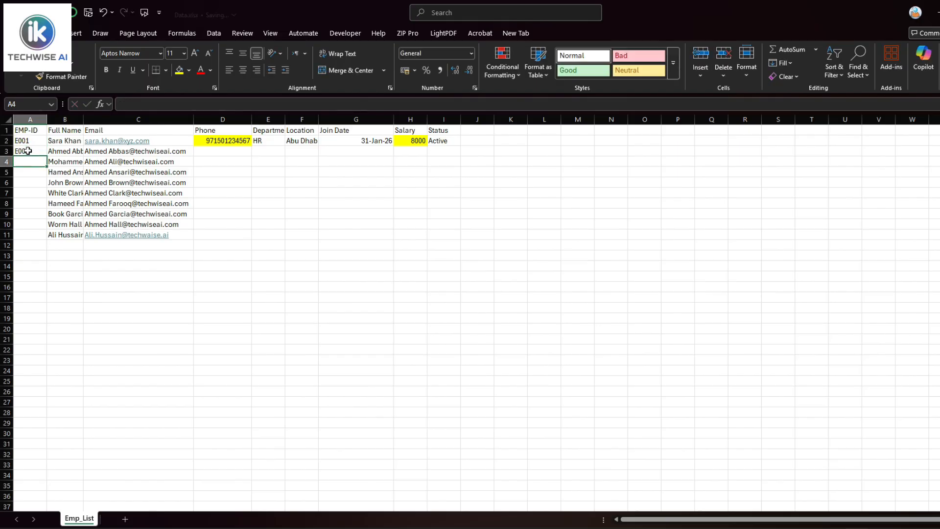
pyautogui.click(38, 142)
pyautogui.moveTo(39, 142); pyautogui.dragTo(37, 151)
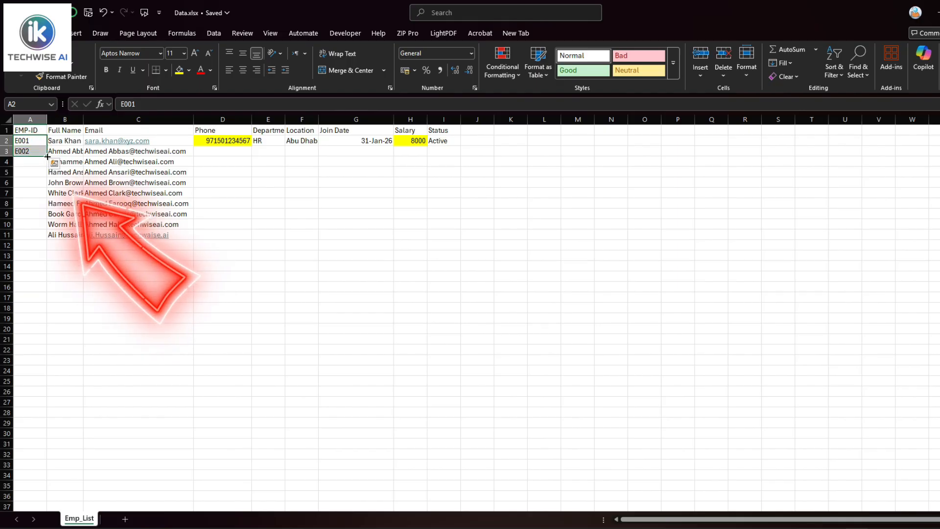
pyautogui.moveTo(47, 156); pyautogui.dragTo(46, 239)
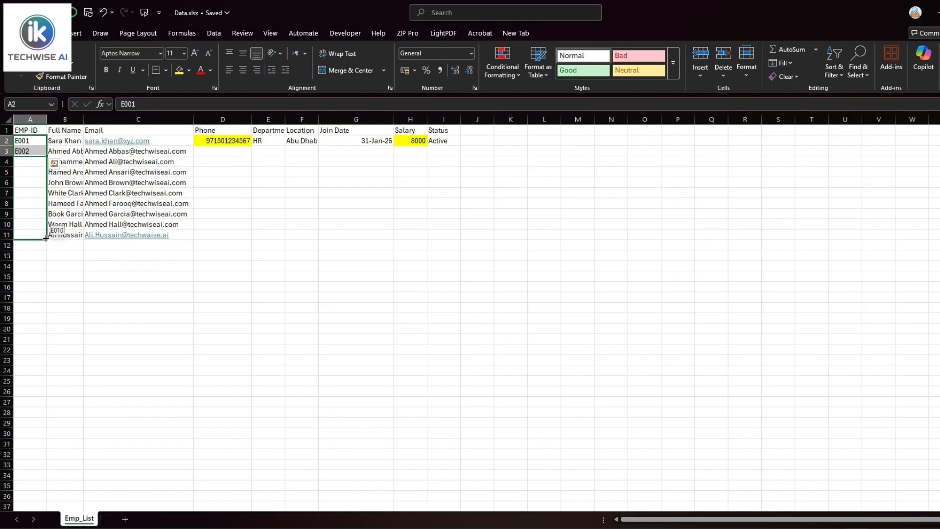
pyautogui.moveTo(45, 239); pyautogui.dragTo(46, 239)
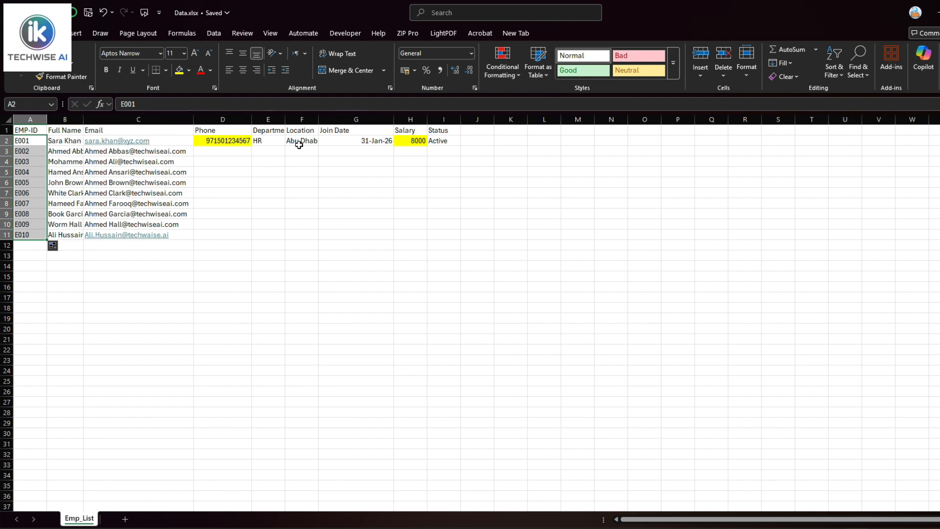
# Enter 01/Feb/2026 in G3 below 31-Jan-26 and select G2:G3 as the date series start
pyautogui.click(363, 141)
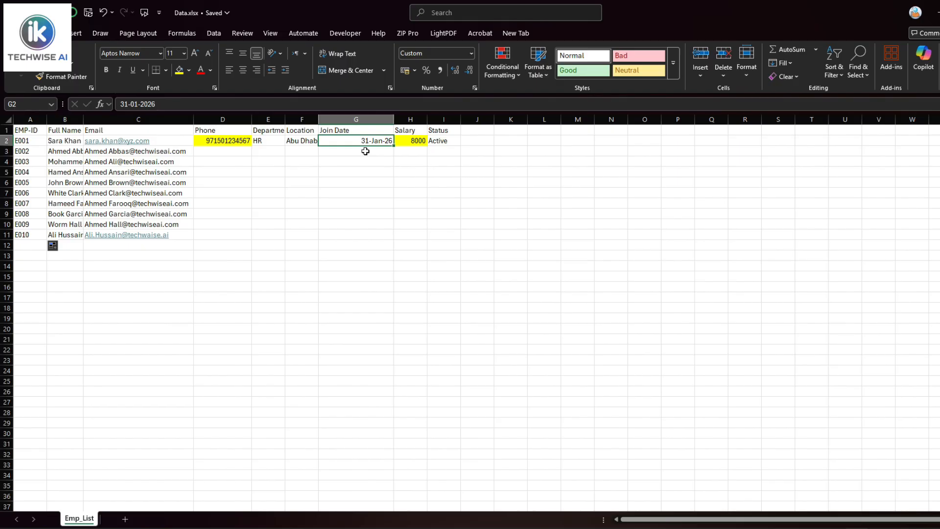
pyautogui.click(365, 151)
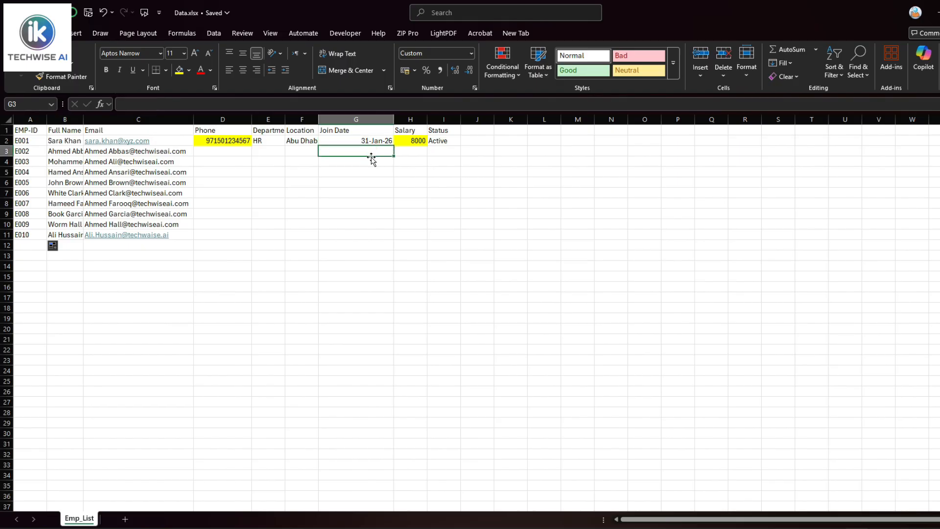
pyautogui.write('3')
pyautogui.press('BackSpace')
pyautogui.press('BackSpace')
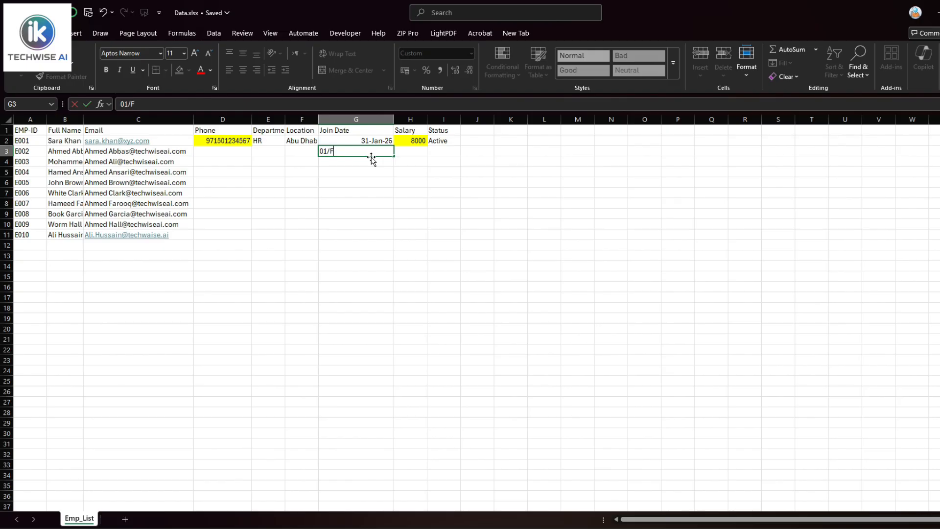
pyautogui.write('01/Feb/2026')
pyautogui.press('Return')
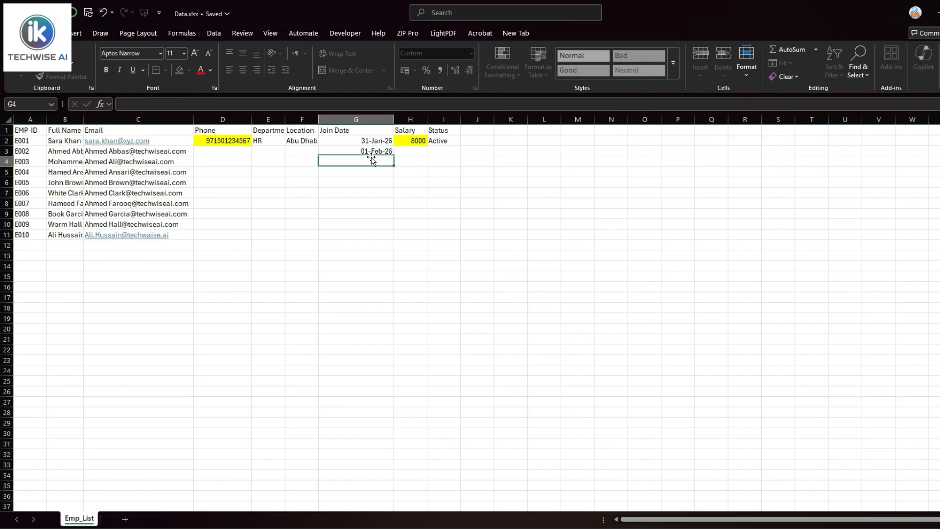
pyautogui.click(382, 143)
pyautogui.moveTo(382, 143); pyautogui.dragTo(392, 238)
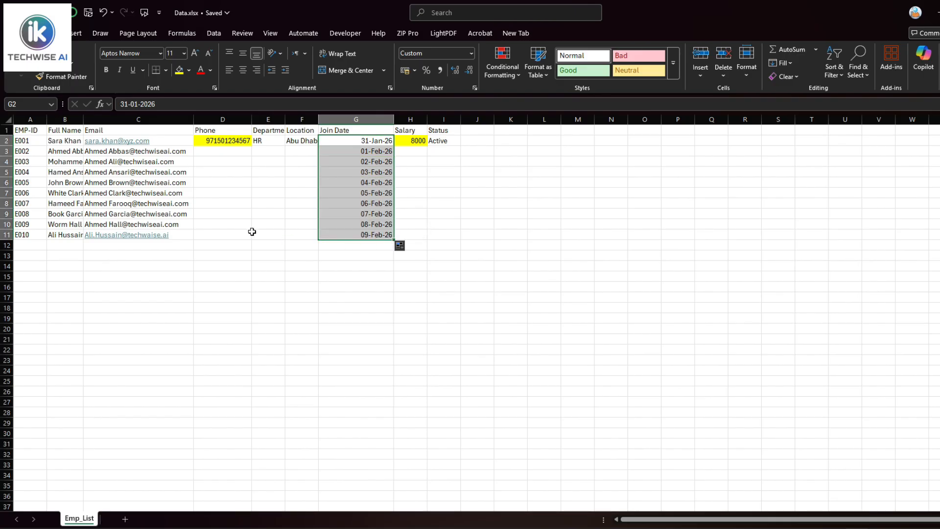
# Autofit column B so the full names are visible
pyautogui.doubleClick(84, 119)
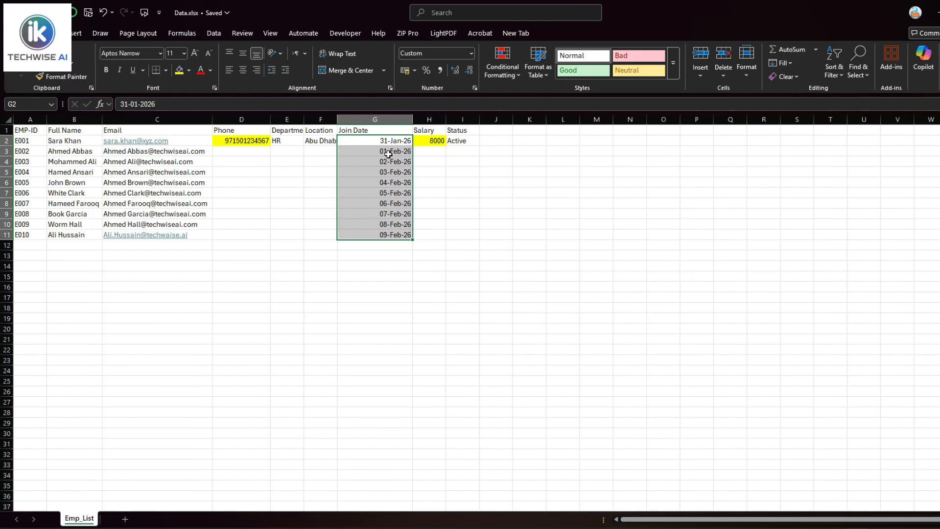
pyautogui.click(399, 140)
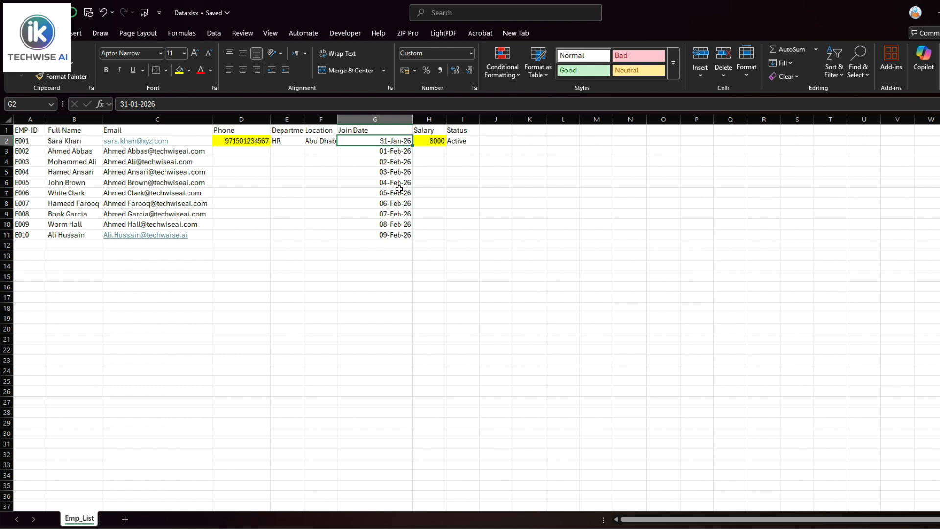
pyautogui.hotkey('ctrl', 'z')
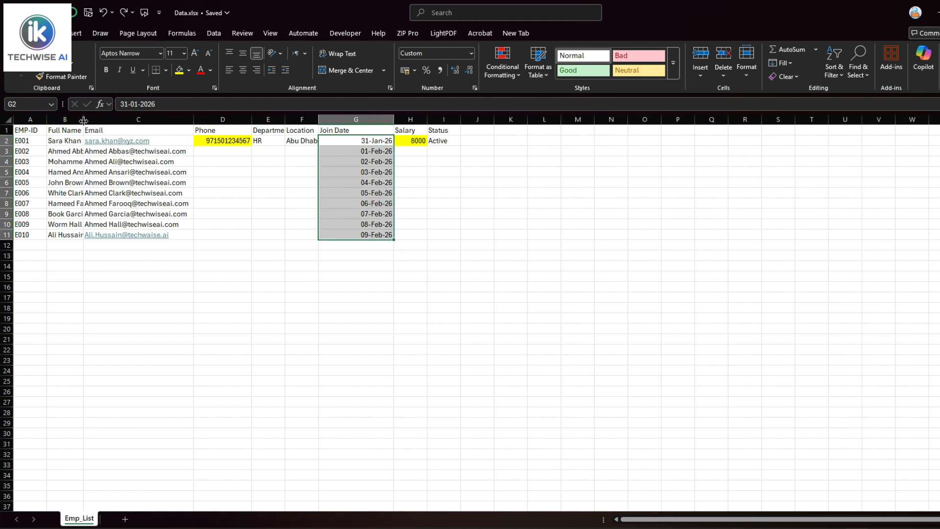
pyautogui.hotkey('ctrl', 'y')
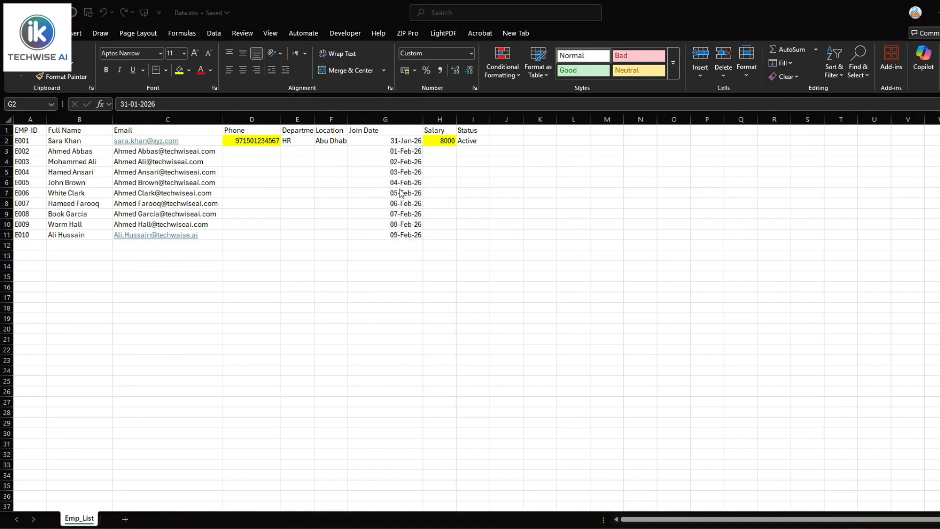
# Clear G4:G11 and refill join dates from G2:G3 through 09-Feb-26
pyautogui.click(411, 236)
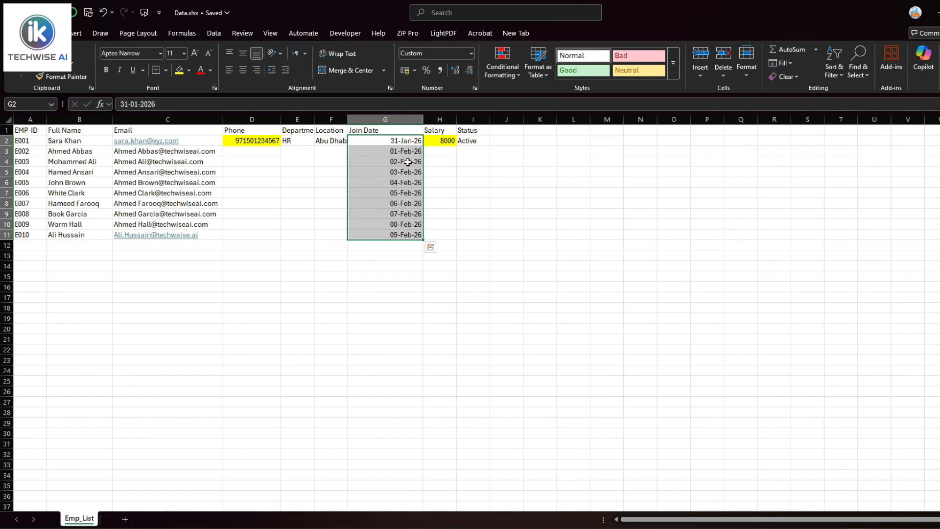
pyautogui.moveTo(408, 162); pyautogui.dragTo(405, 236)
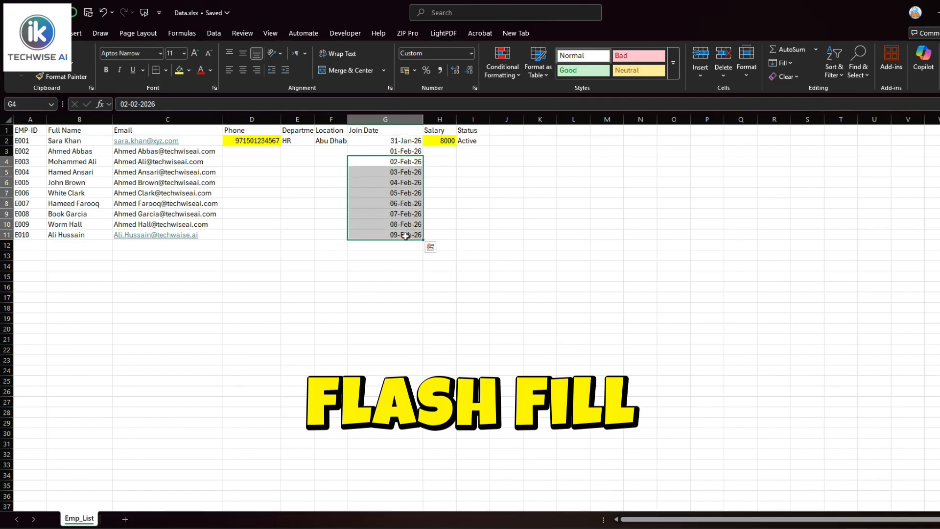
pyautogui.press('Delete')
pyautogui.moveTo(406, 141); pyautogui.dragTo(423, 238)
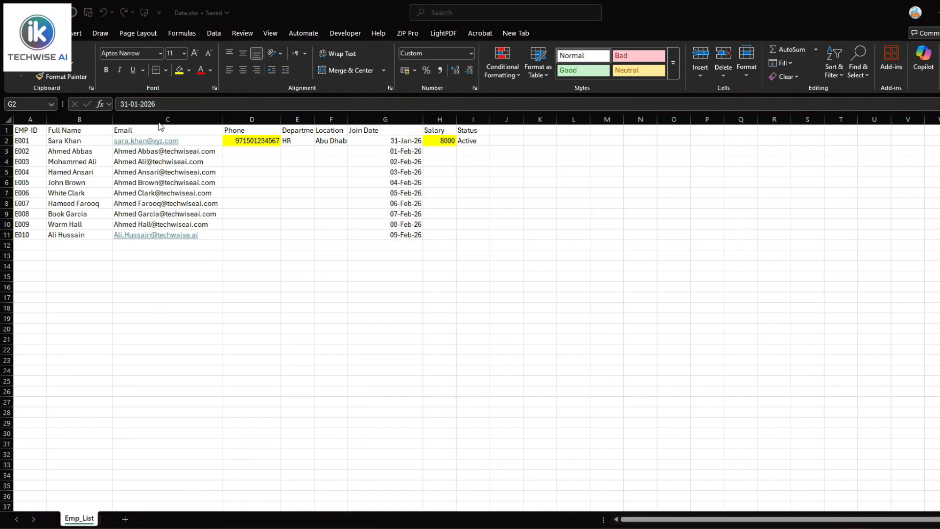
pyautogui.click(78, 141)
# Insert two blank columns before the Email column
pyautogui.click(141, 118)
pyautogui.rightClick(142, 118)
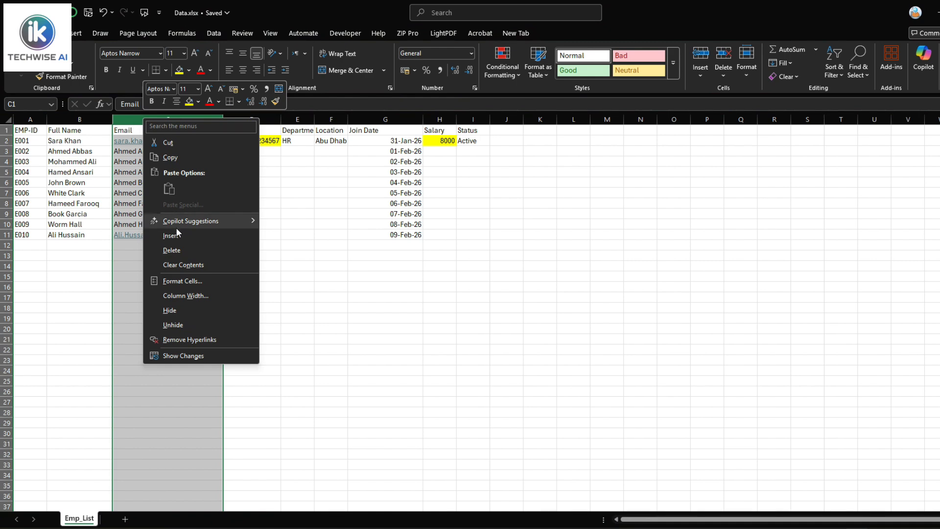
pyautogui.click(162, 233)
pyautogui.rightClick(154, 120)
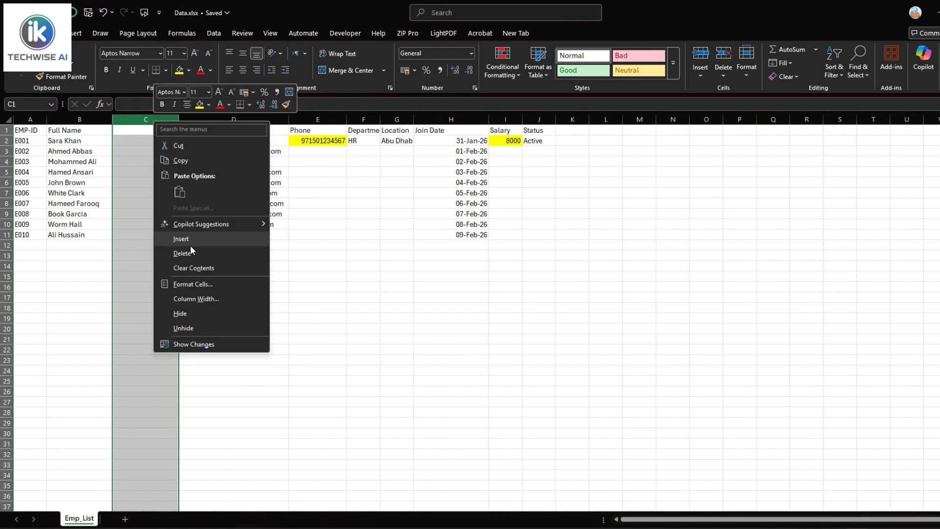
pyautogui.click(190, 243)
# Add First and Last Name headers with the first employee's names as examples
pyautogui.click(146, 132)
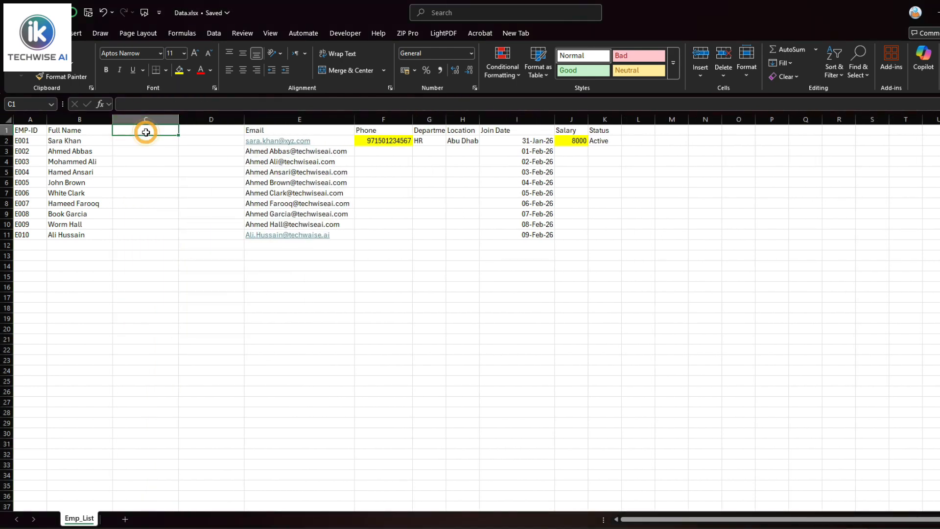
pyautogui.write('First')
pyautogui.press('Tab')
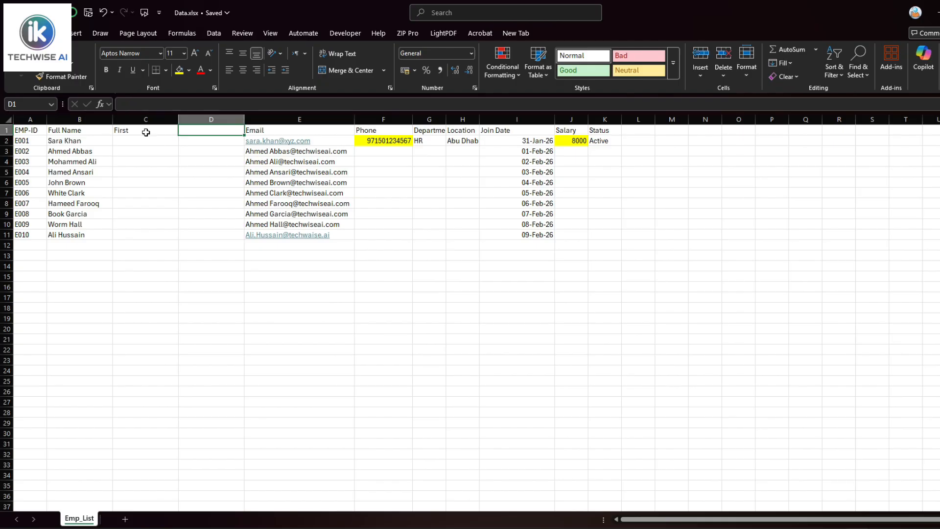
pyautogui.write('Last Name')
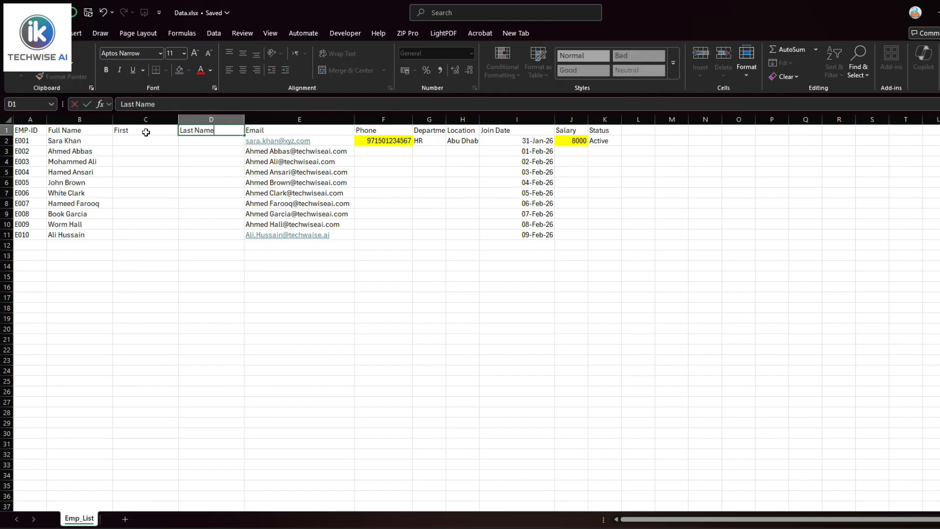
pyautogui.press('Return')
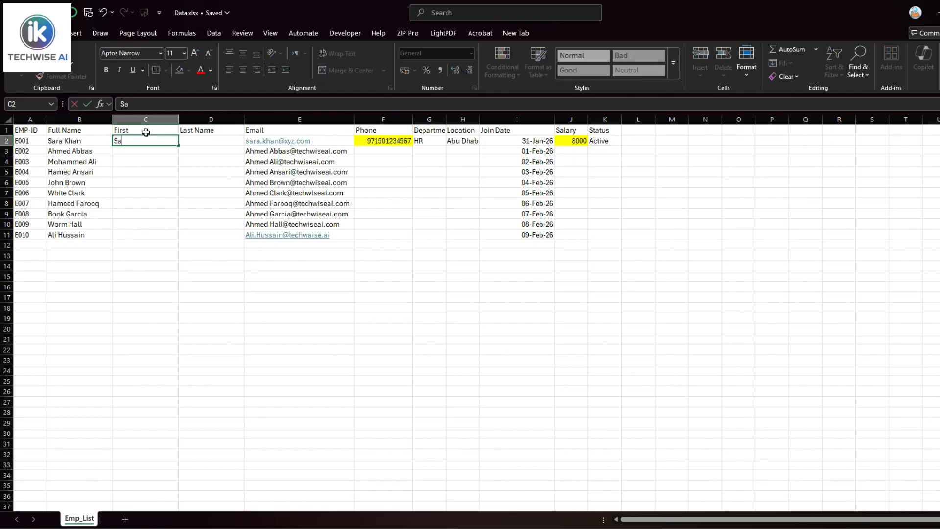
pyautogui.press('Tab')
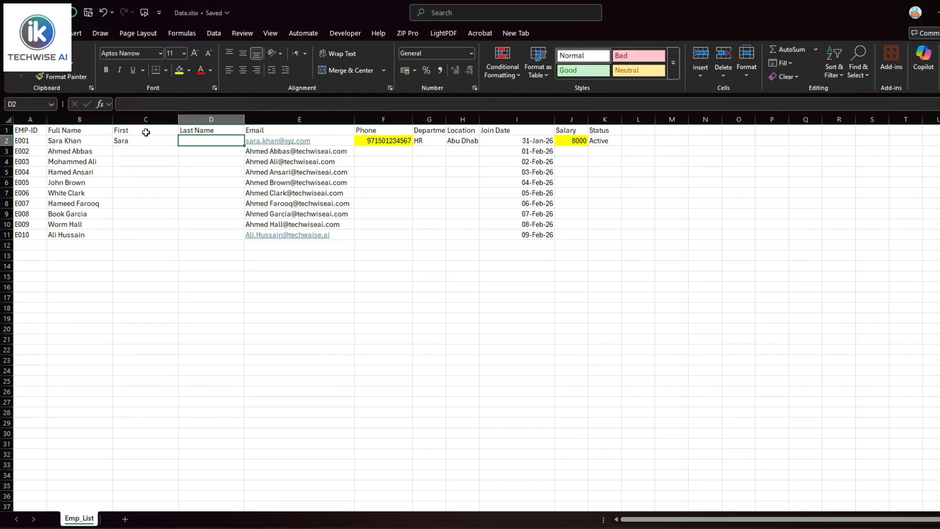
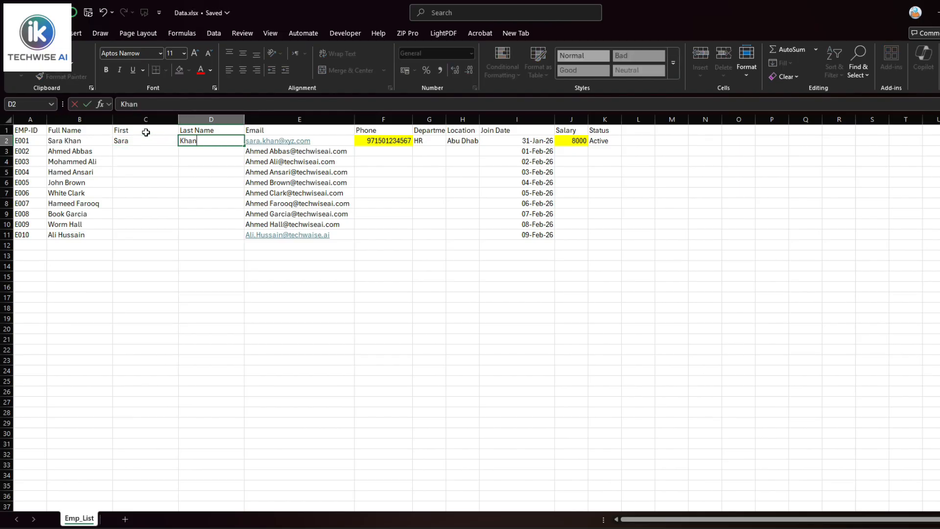
pyautogui.click(147, 143)
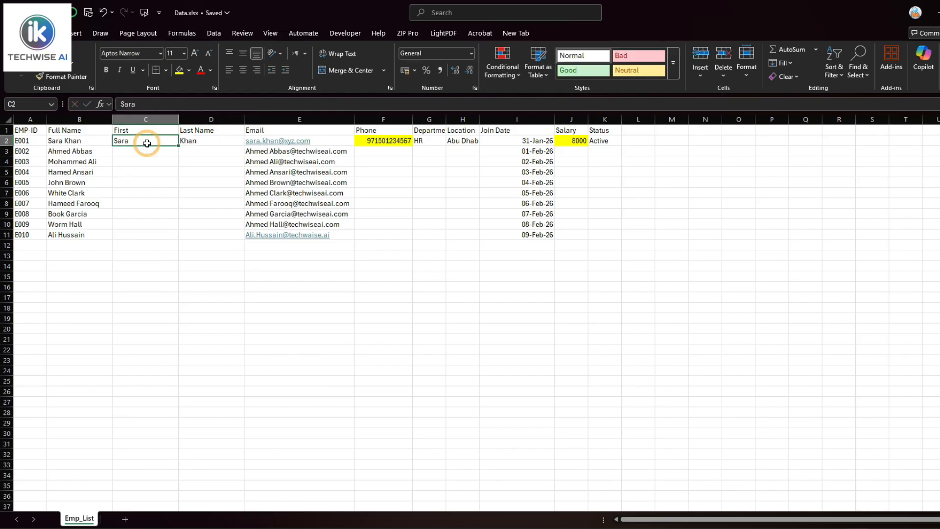
# Flash-fill the remaining first and last names and spot-check row 3
pyautogui.hotkey('ctrl', 'e')
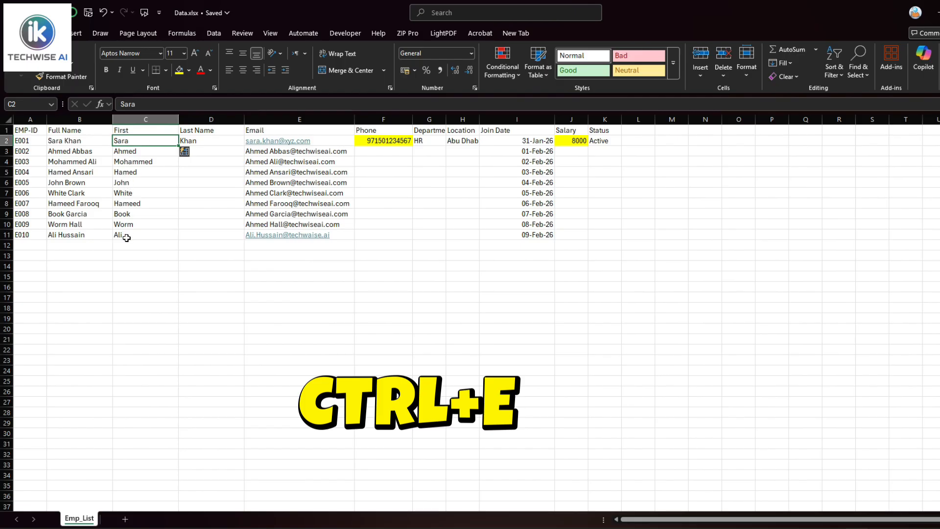
pyautogui.click(201, 141)
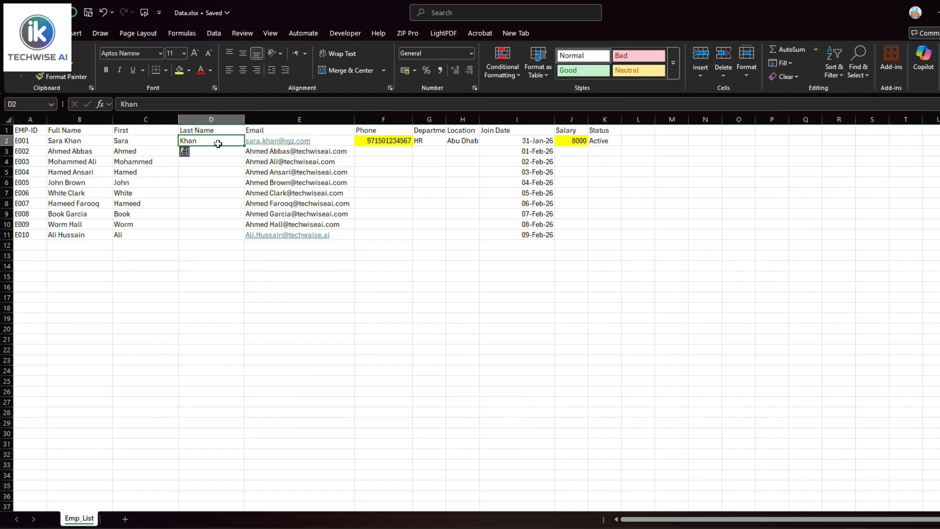
pyautogui.hotkey('ctrl', 'e')
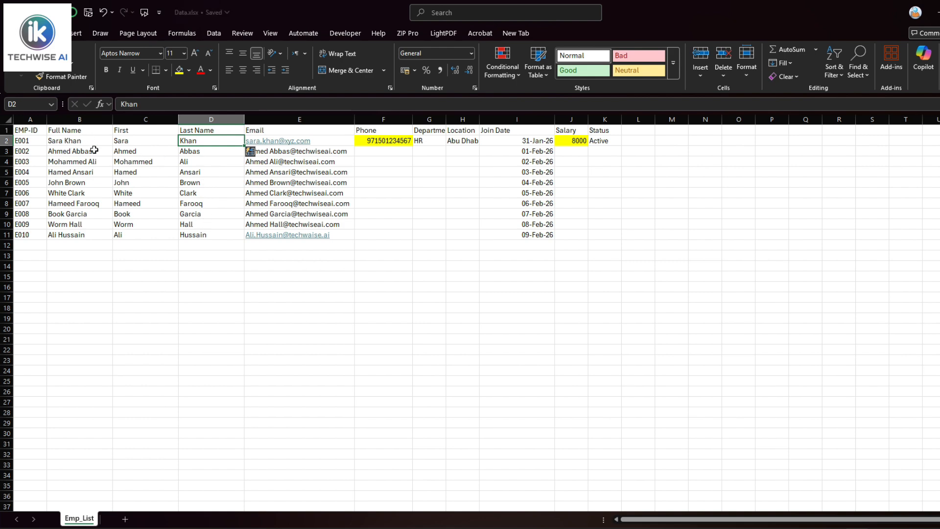
pyautogui.doubleClick(95, 151)
pyautogui.moveTo(95, 151); pyautogui.dragTo(81, 152)
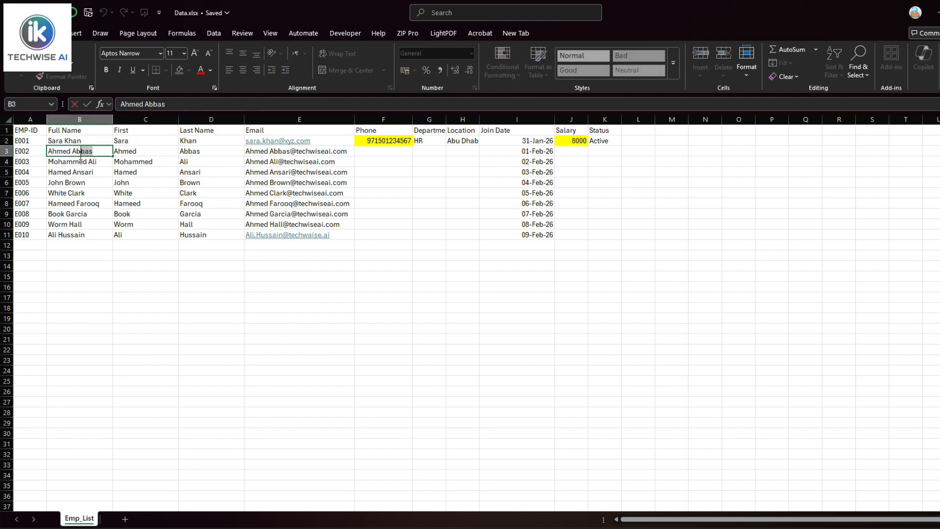
pyautogui.click(190, 152)
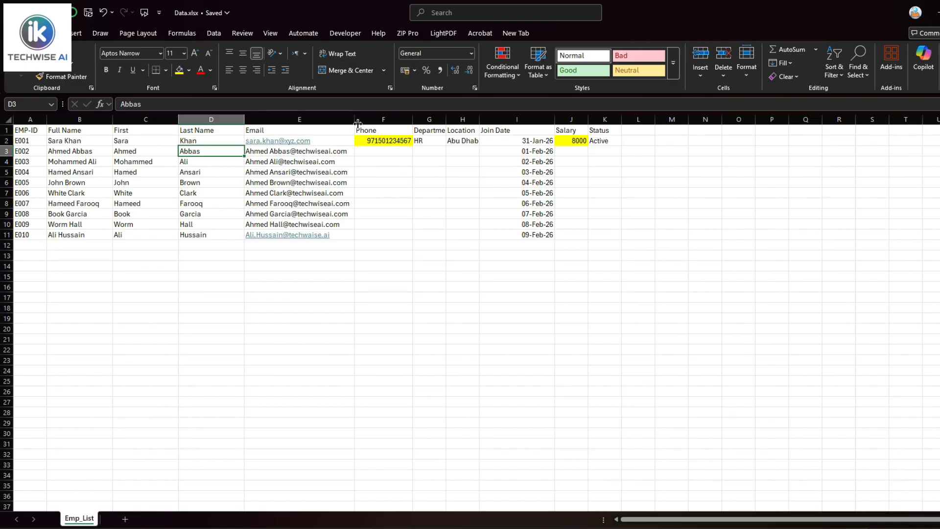
# Insert a User Name column before Phone and flash-fill it from an F2 example
pyautogui.rightClick(382, 120)
pyautogui.click(408, 236)
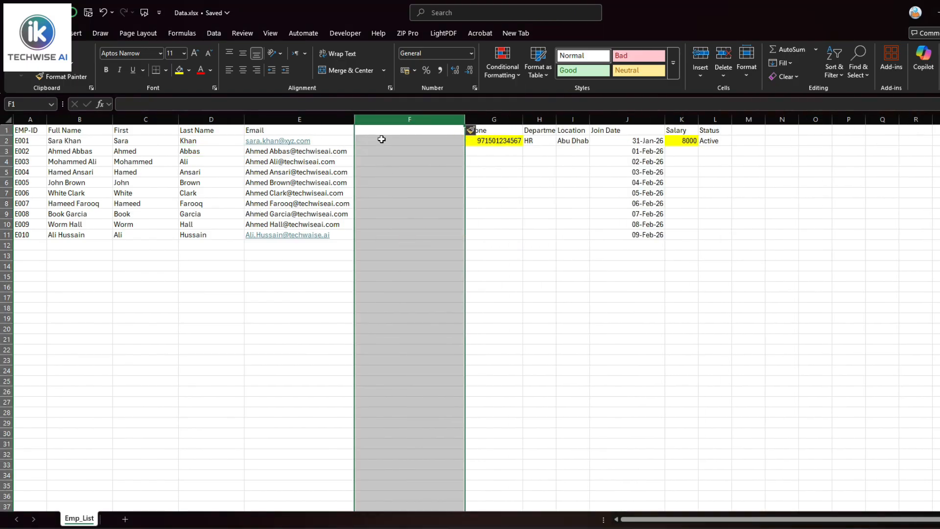
pyautogui.click(385, 133)
pyautogui.write('er Name')
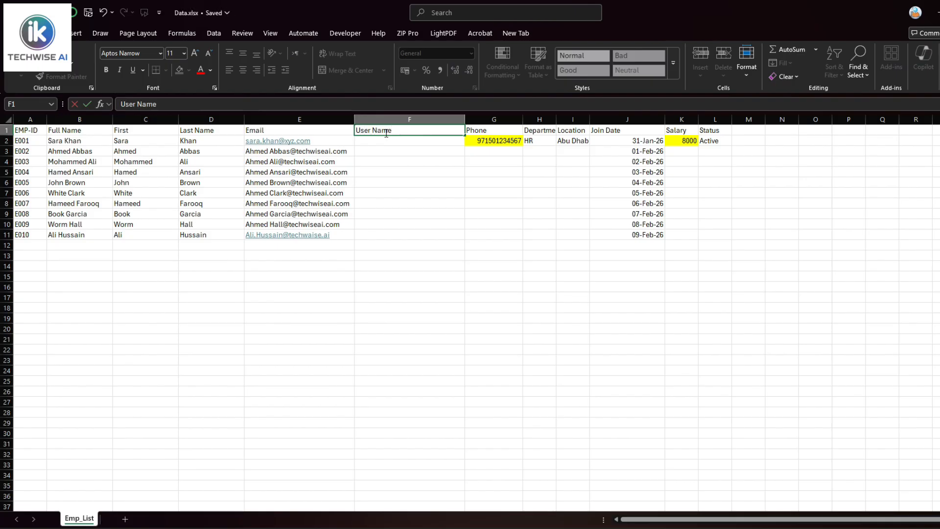
pyautogui.press('Return')
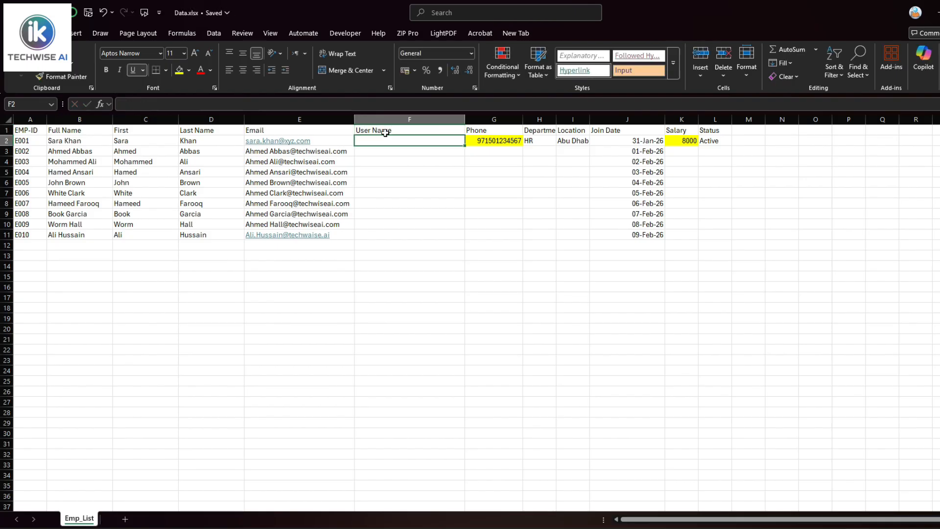
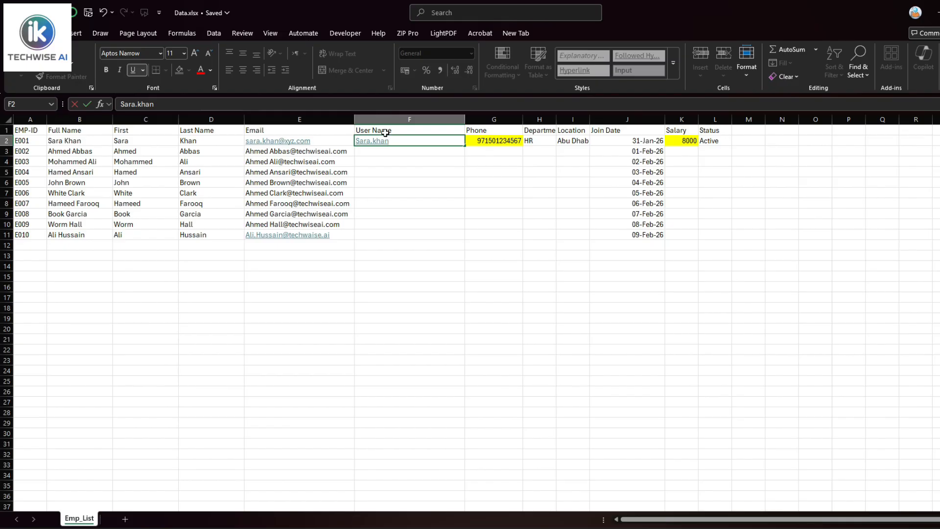
pyautogui.press('Return')
pyautogui.press('Up')
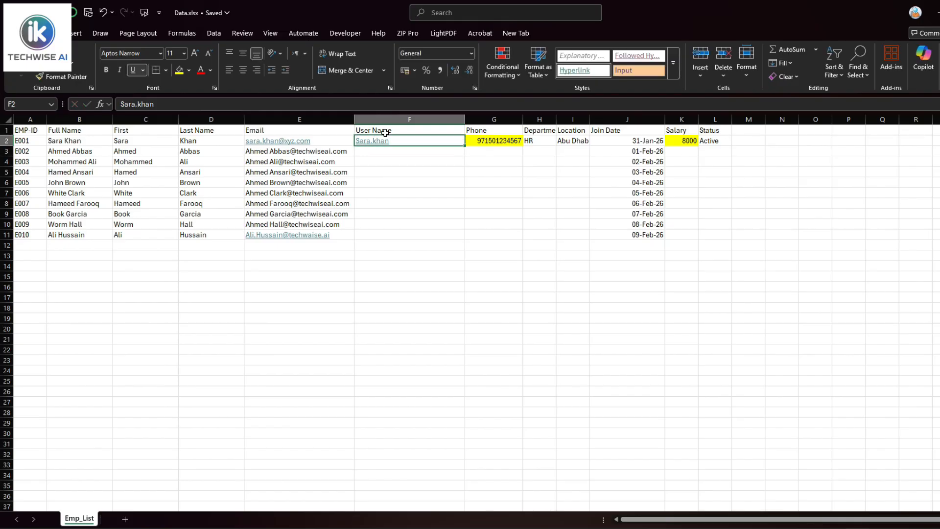
pyautogui.hotkey('ctrl', 'e')
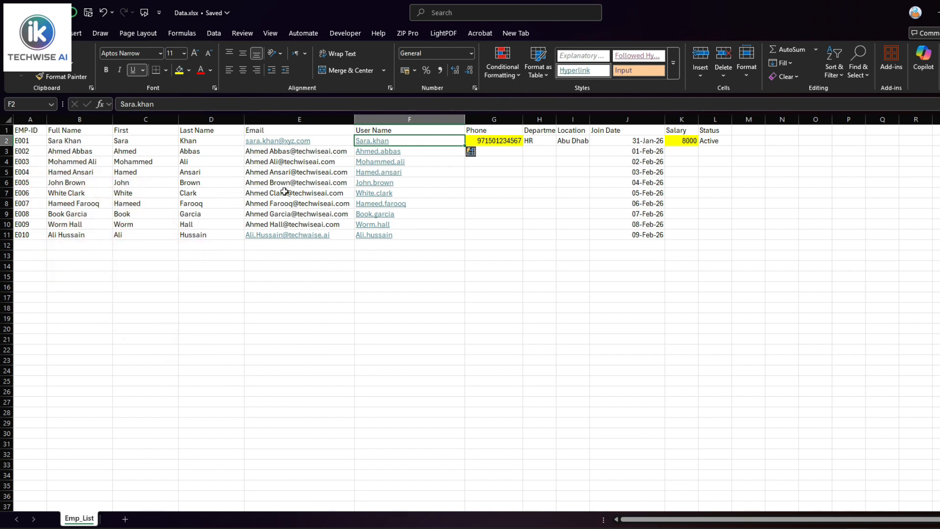
# Review the email addresses, full names and generated user names, ending on email cell E2
pyautogui.click(277, 152)
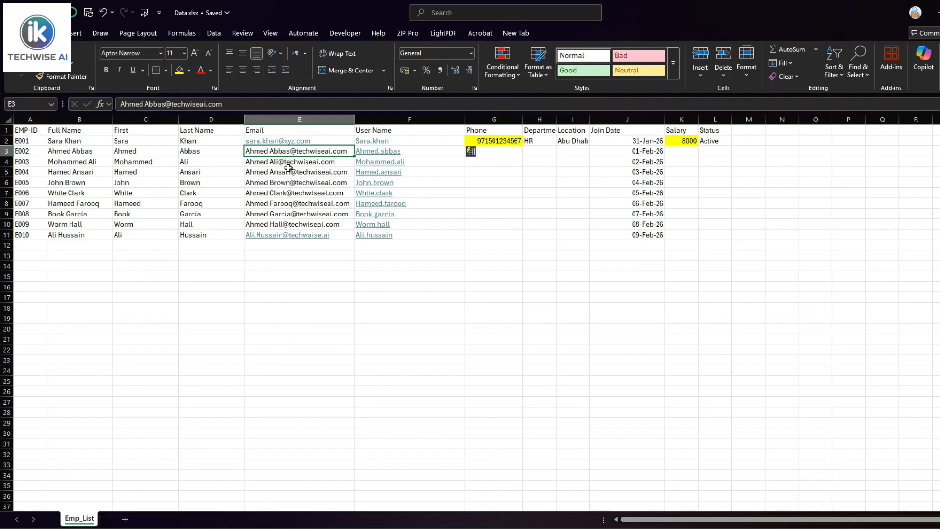
pyautogui.click(275, 164)
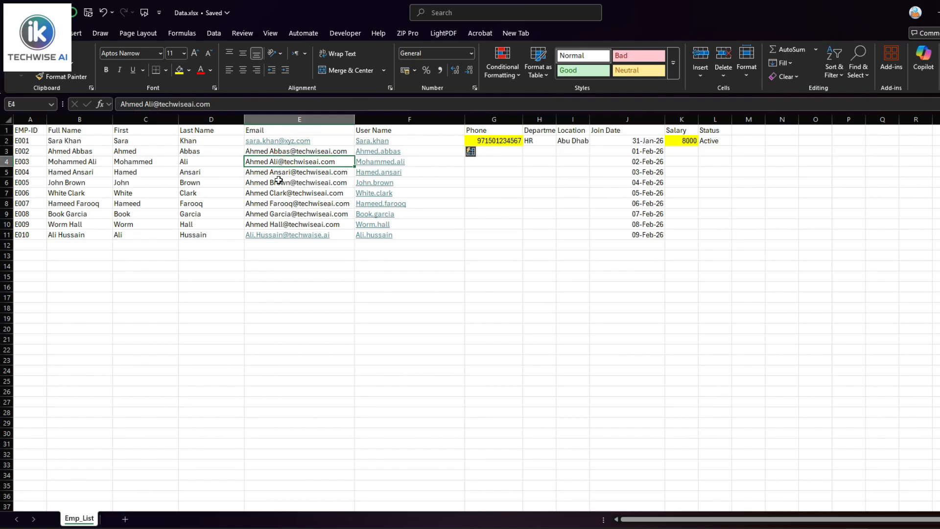
pyautogui.click(285, 183)
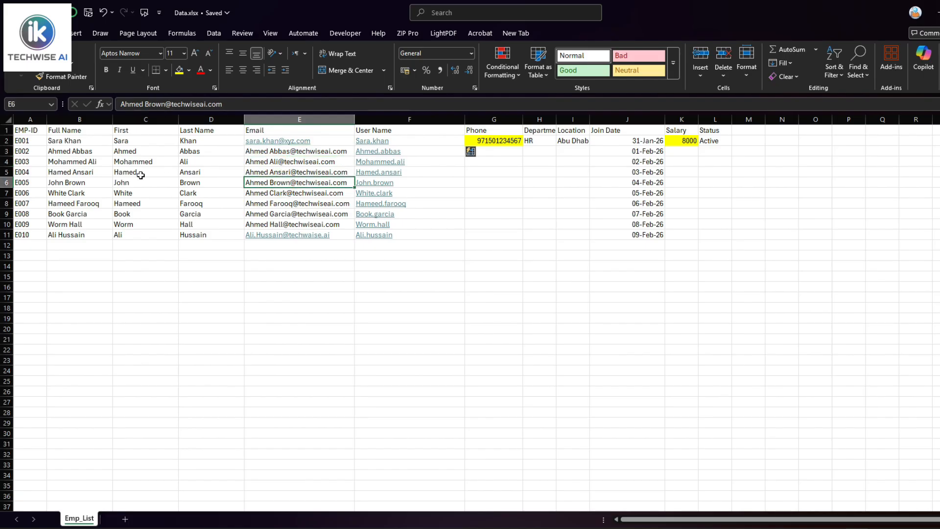
pyautogui.click(87, 170)
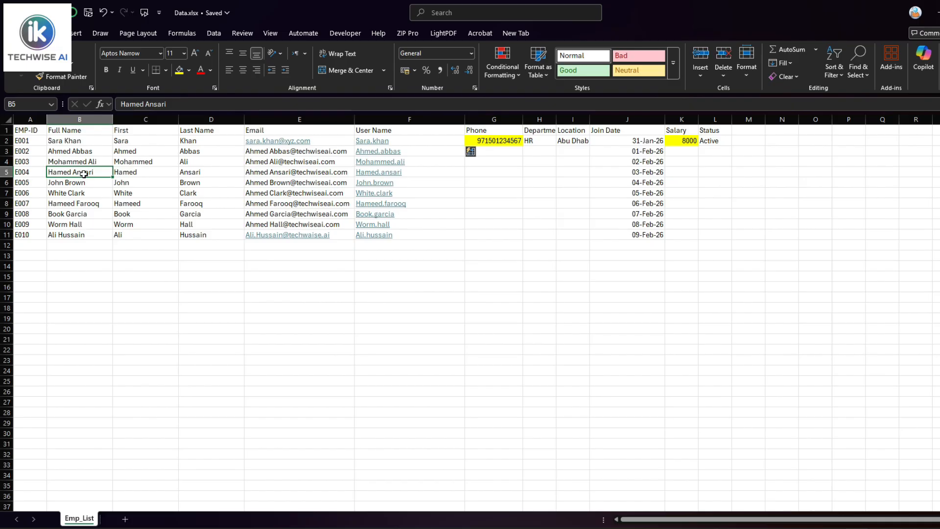
pyautogui.click(82, 182)
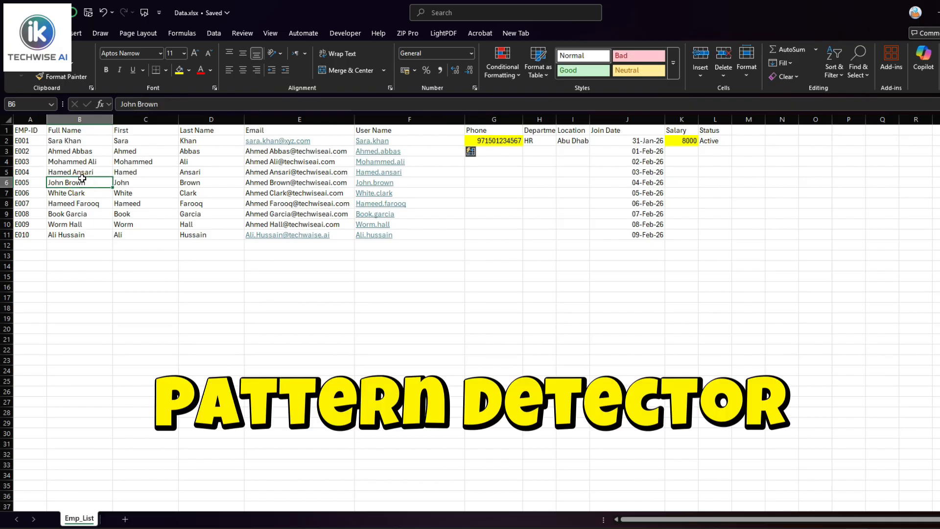
pyautogui.click(80, 143)
pyautogui.click(78, 151)
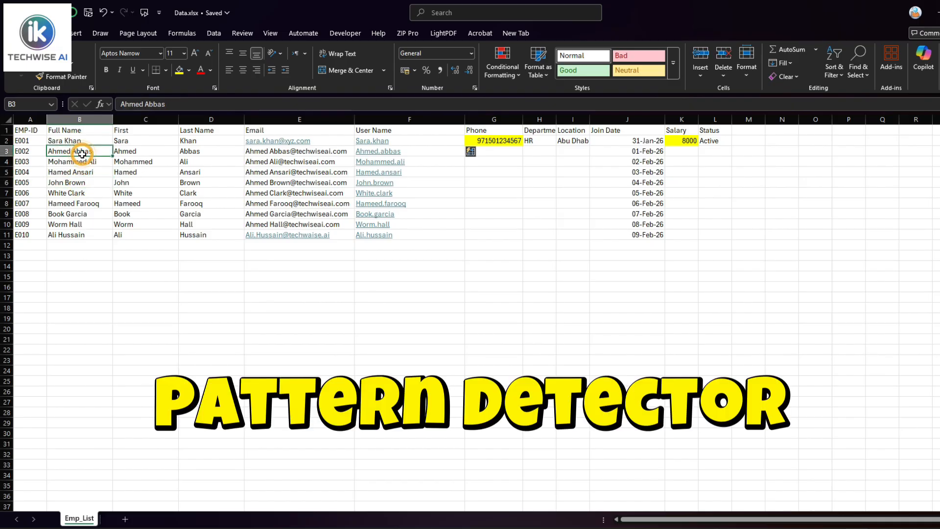
pyautogui.click(417, 147)
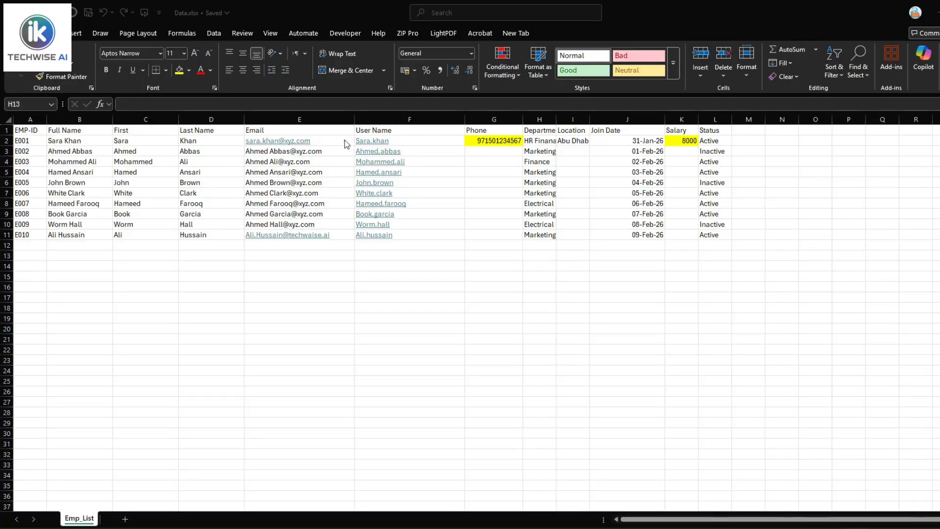
pyautogui.click(321, 130)
pyautogui.click(324, 141)
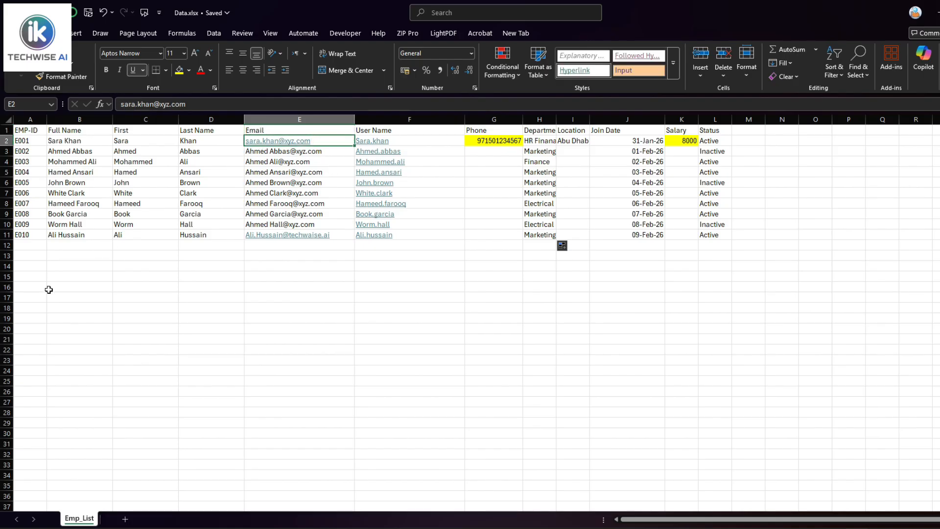
# Replace xyz.com with techwiseai.com across all Email addresses using Replace All
pyautogui.hotkey('ctrl', 'h')
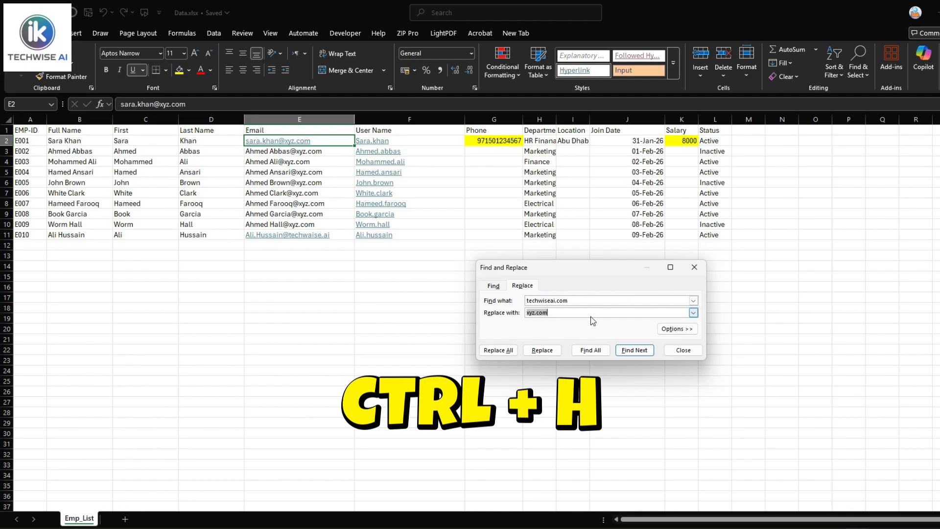
pyautogui.click(579, 300)
pyautogui.moveTo(568, 300); pyautogui.dragTo(510, 300)
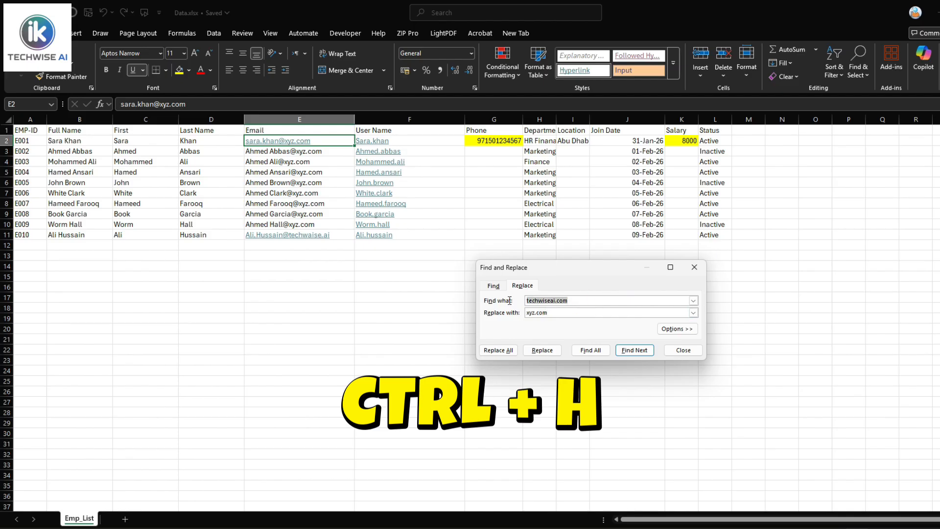
pyautogui.write('xyz')
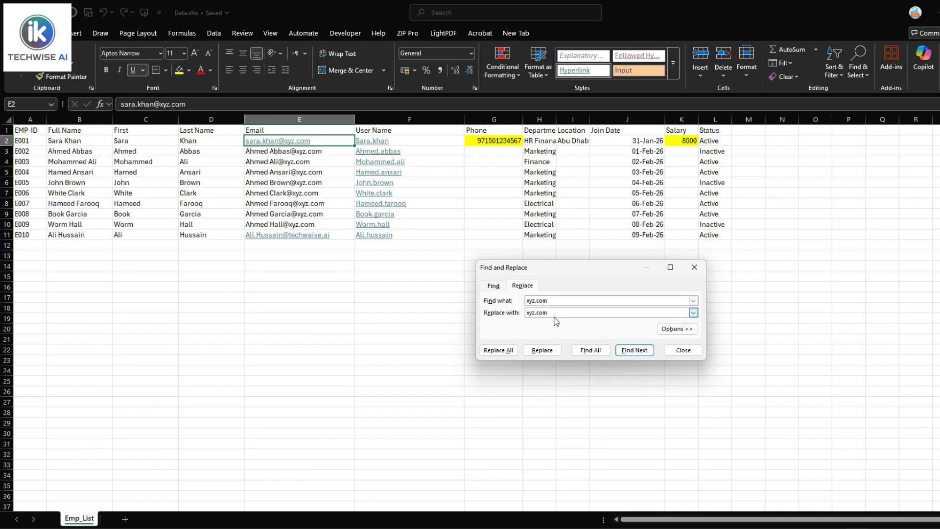
pyautogui.moveTo(560, 309); pyautogui.dragTo(503, 309)
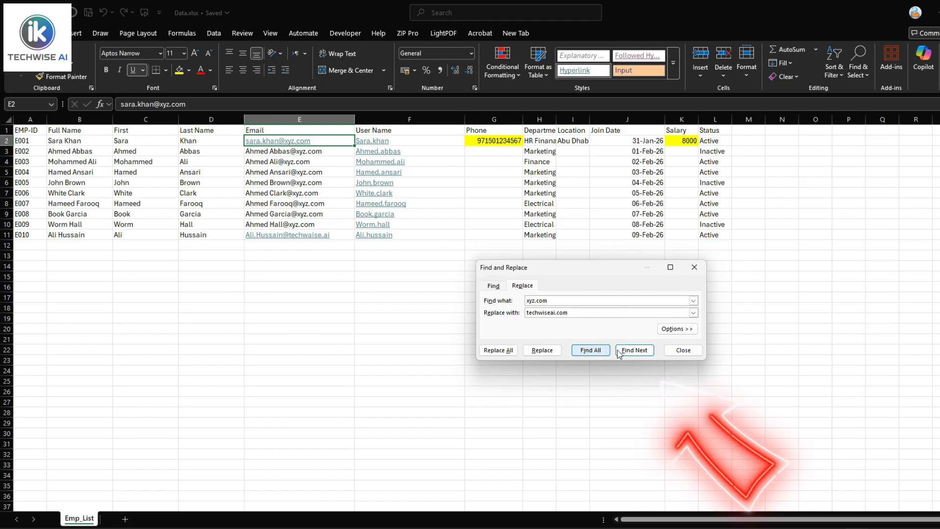
pyautogui.click(641, 350)
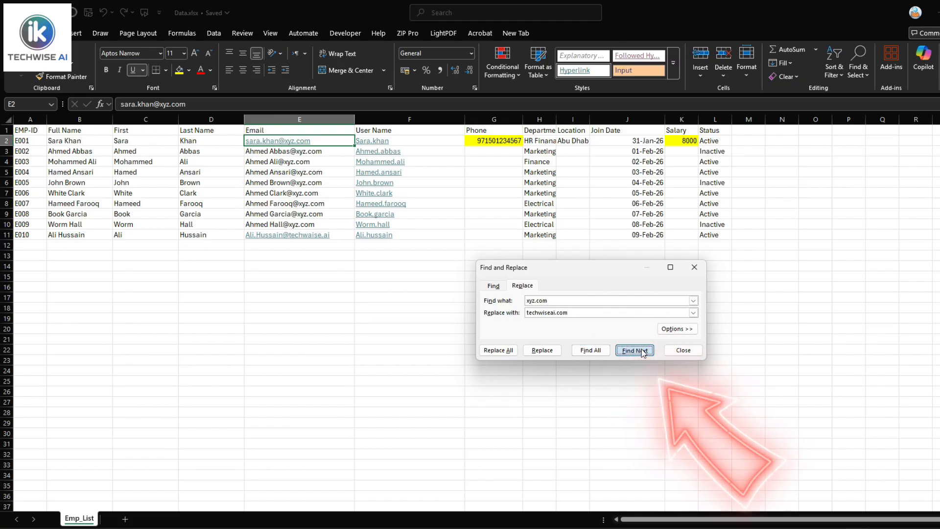
pyautogui.click(635, 350)
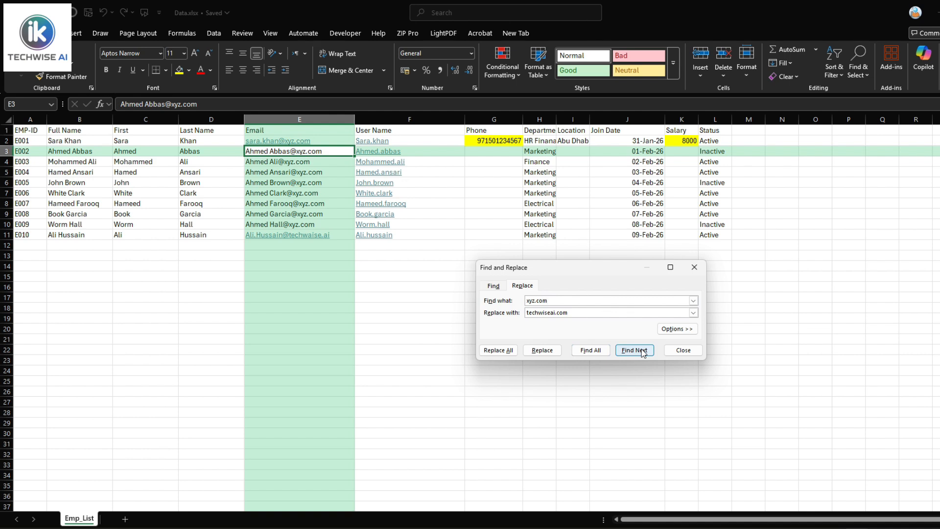
pyautogui.click(504, 350)
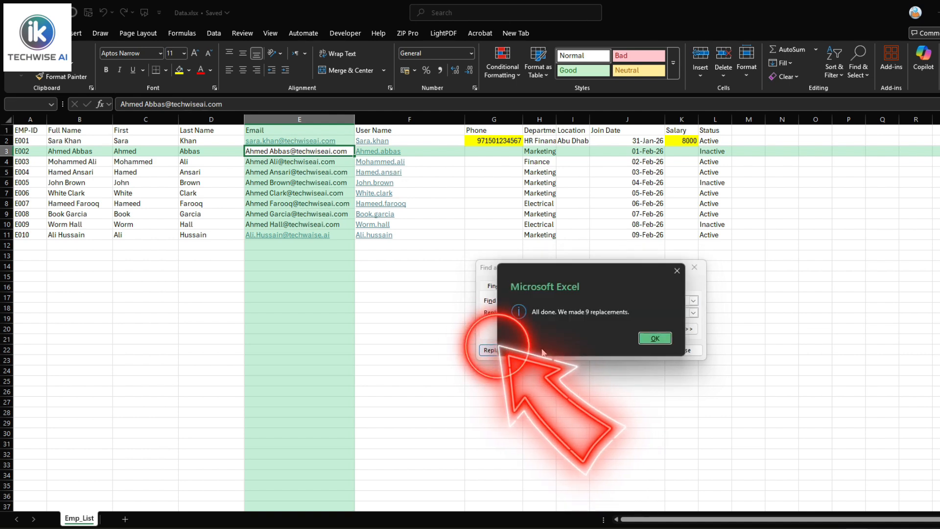
pyautogui.click(646, 344)
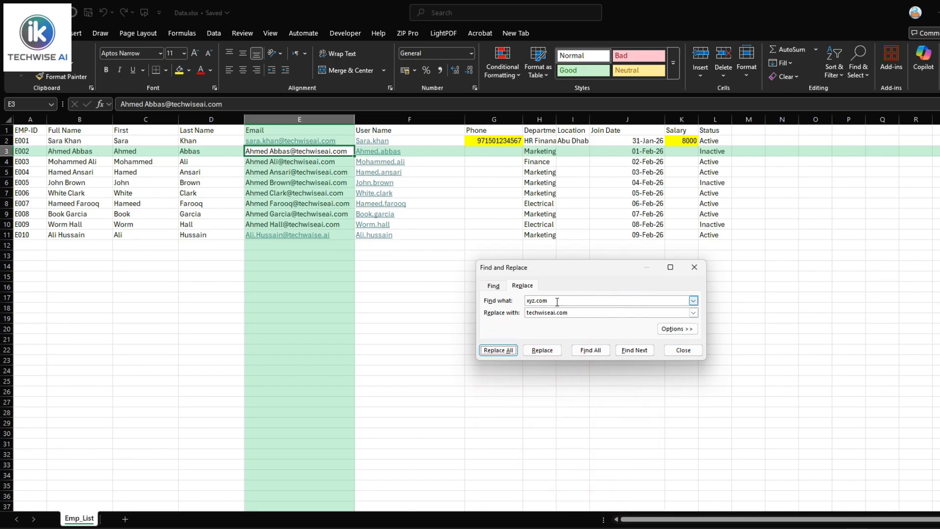
pyautogui.click(682, 349)
pyautogui.click(718, 142)
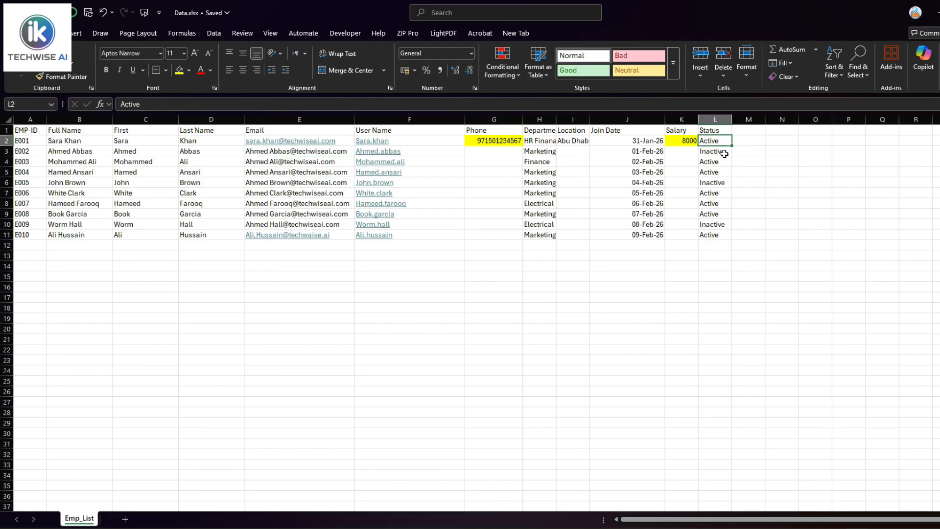
# Set employee E002's status in L3 to On leave
pyautogui.click(724, 153)
pyautogui.write('On')
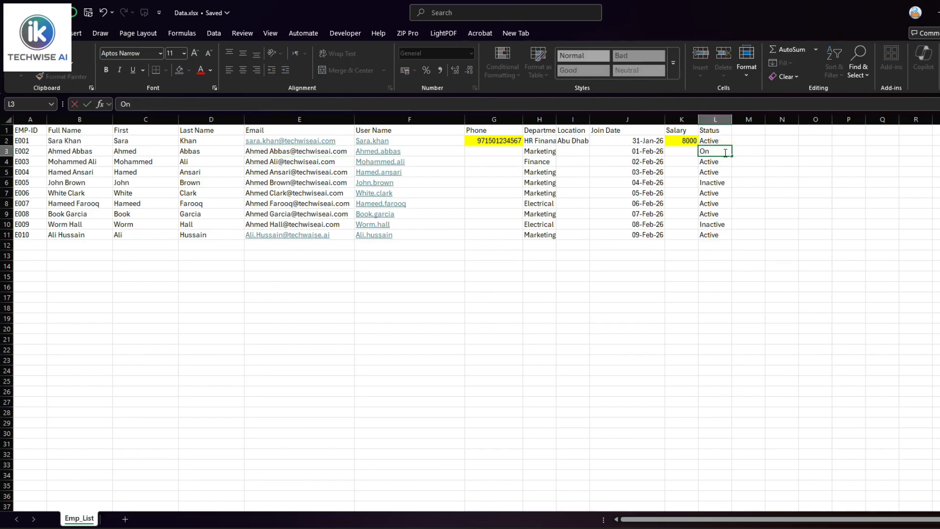
pyautogui.write(' leave')
pyautogui.click(750, 233)
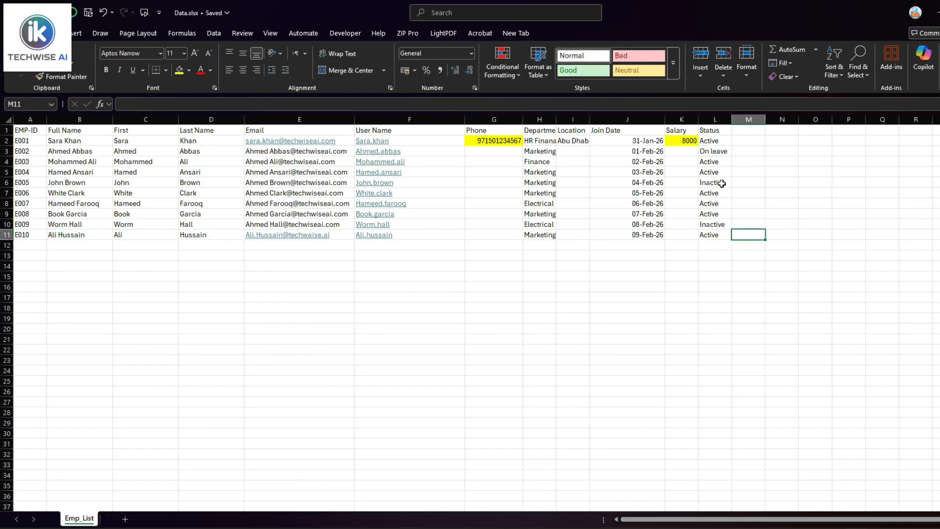
pyautogui.click(720, 154)
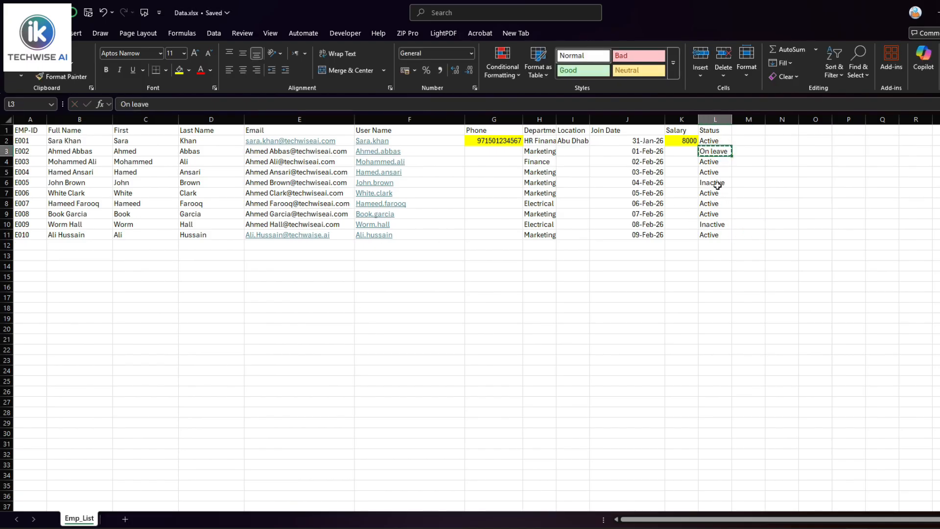
# Replace every On leave status with Inactive using Find and Replace
pyautogui.click(716, 119)
pyautogui.click(717, 159)
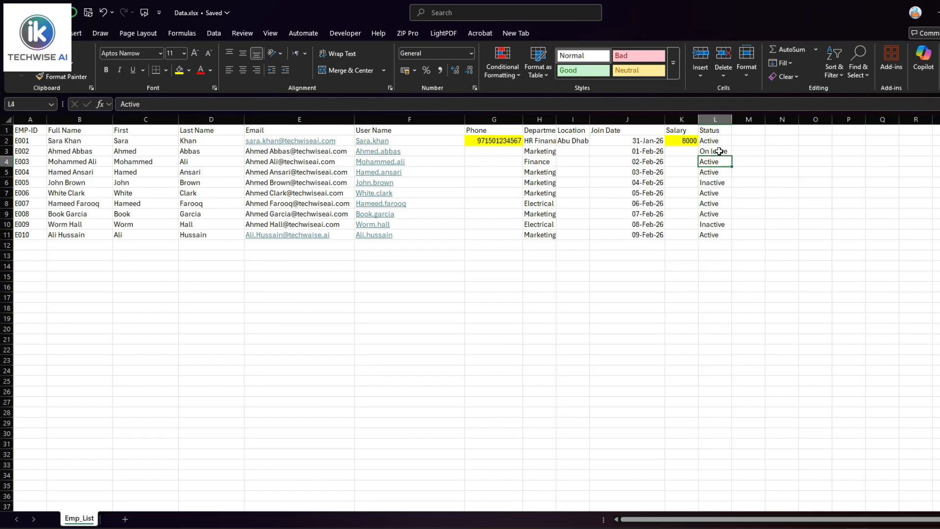
pyautogui.hotkey('ctrl', 'h')
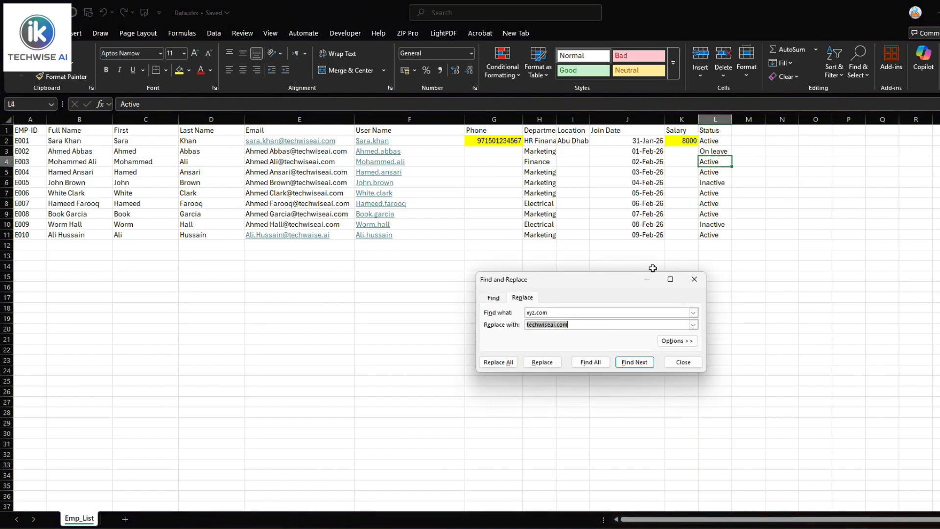
pyautogui.click(568, 312)
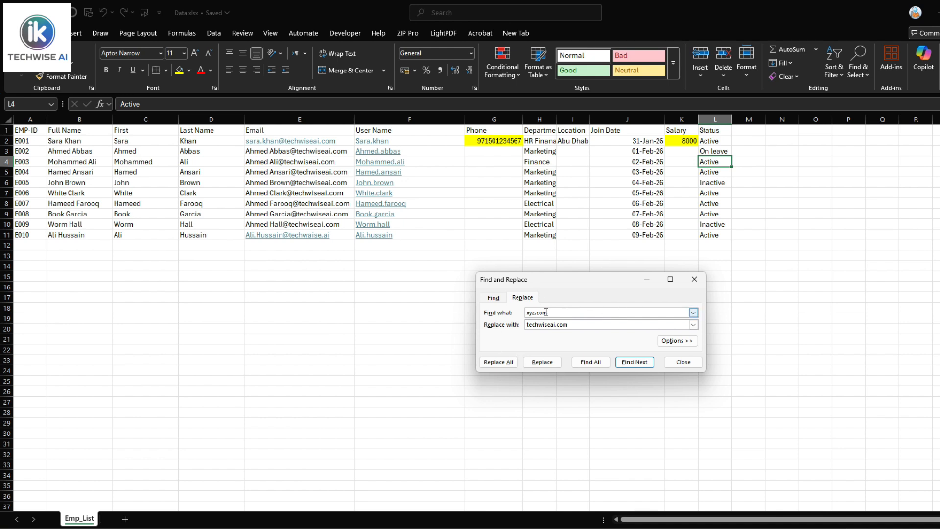
pyautogui.moveTo(545, 312); pyautogui.dragTo(492, 317)
pyautogui.press('Tab')
pyautogui.press('BackSpace')
pyautogui.click(498, 362)
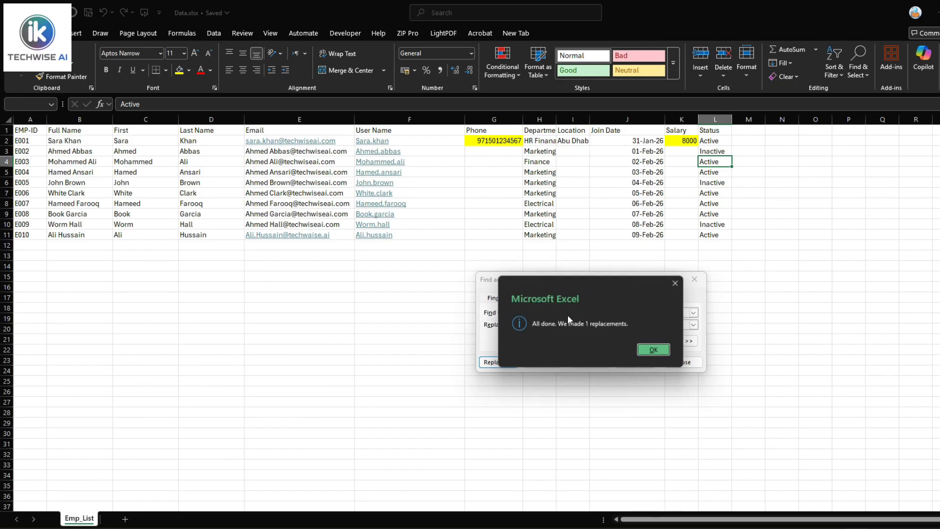
pyautogui.click(654, 351)
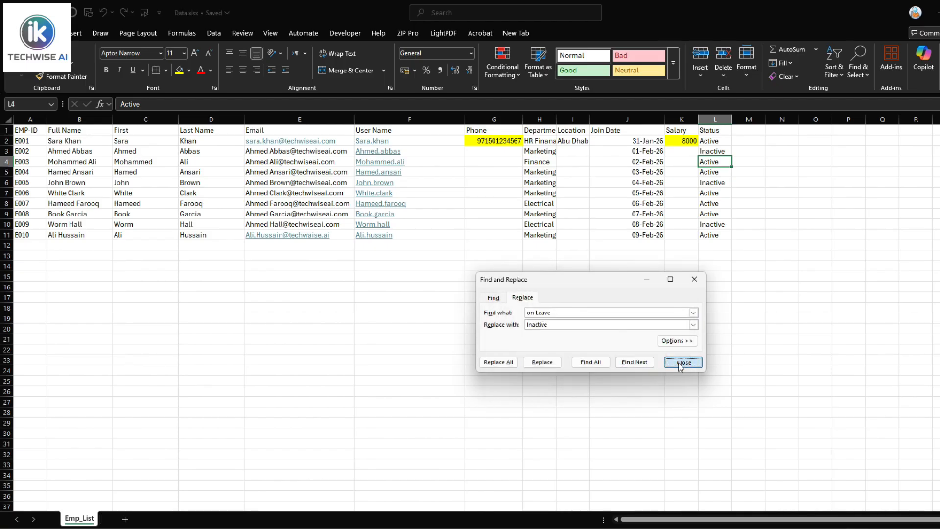
pyautogui.click(683, 362)
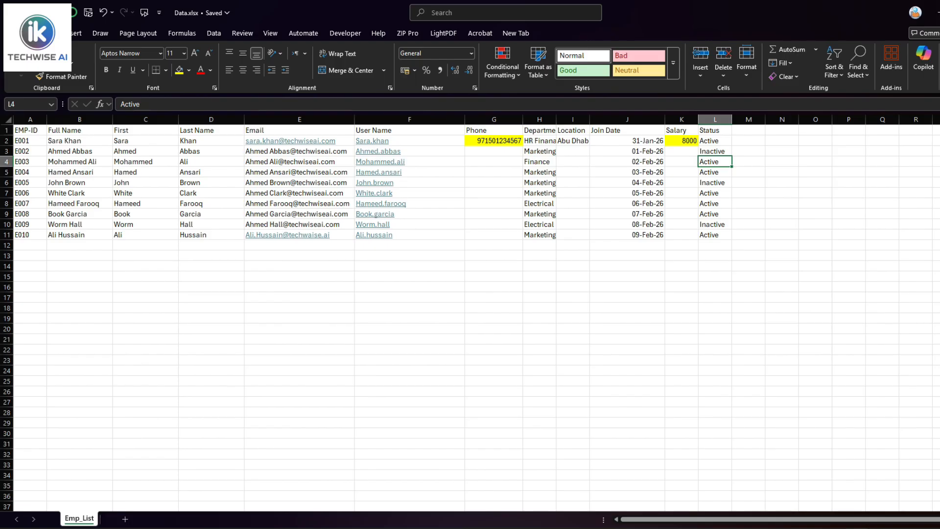
pyautogui.hotkey('alt', 'Tab')
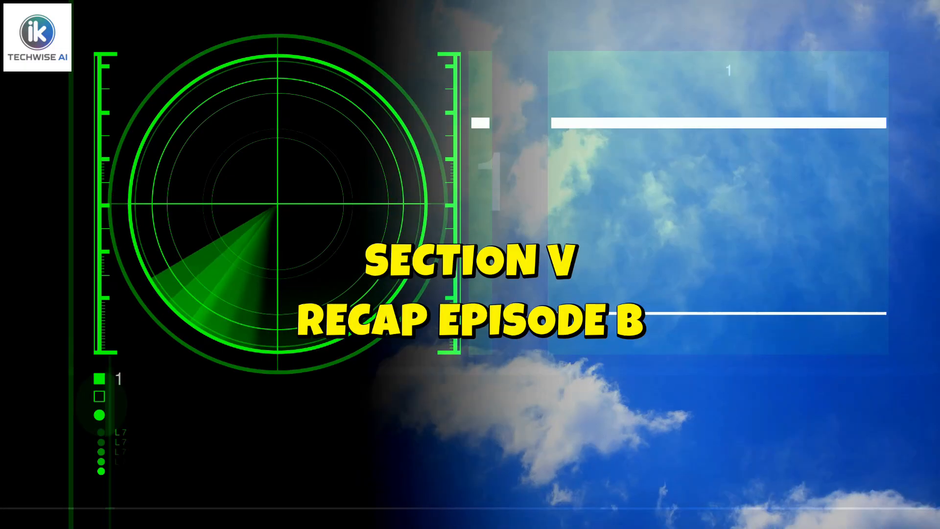